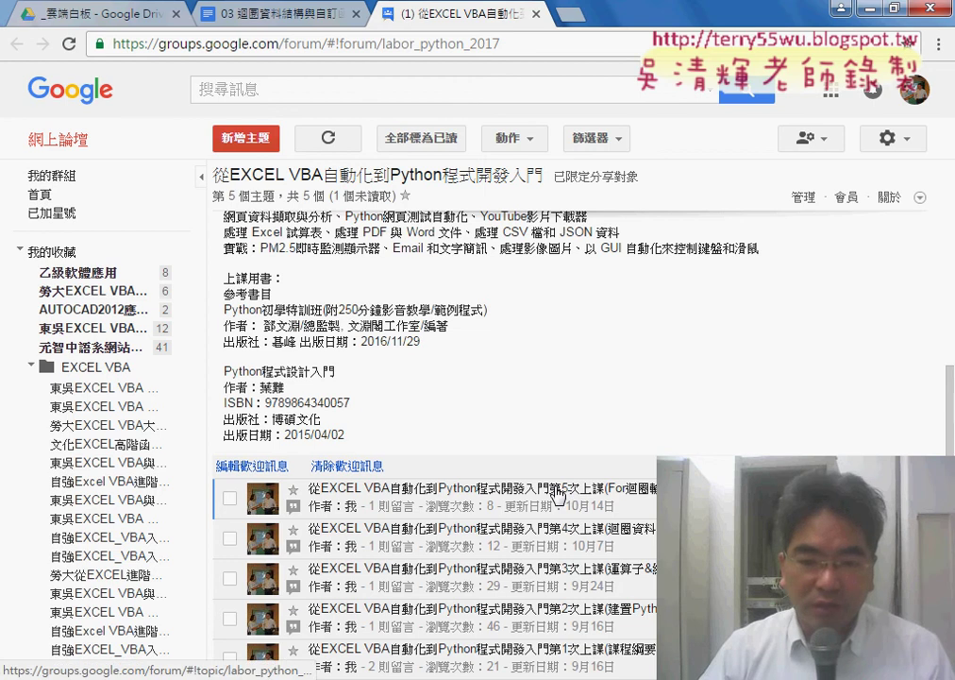
- Open the 第5次上課 lesson post and highlight 'For迴圈' in lesson item 01
{"action": "left_click", "coordinate": [575, 495]}
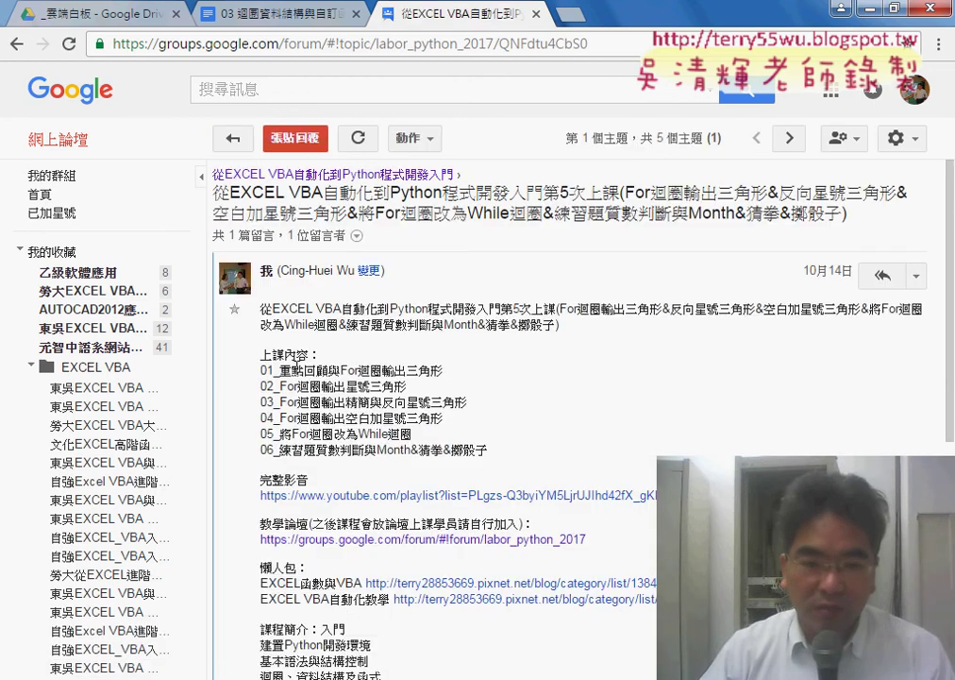
{"action": "left_click_drag", "start_coordinate": [343, 368], "coordinate": [382, 370]}
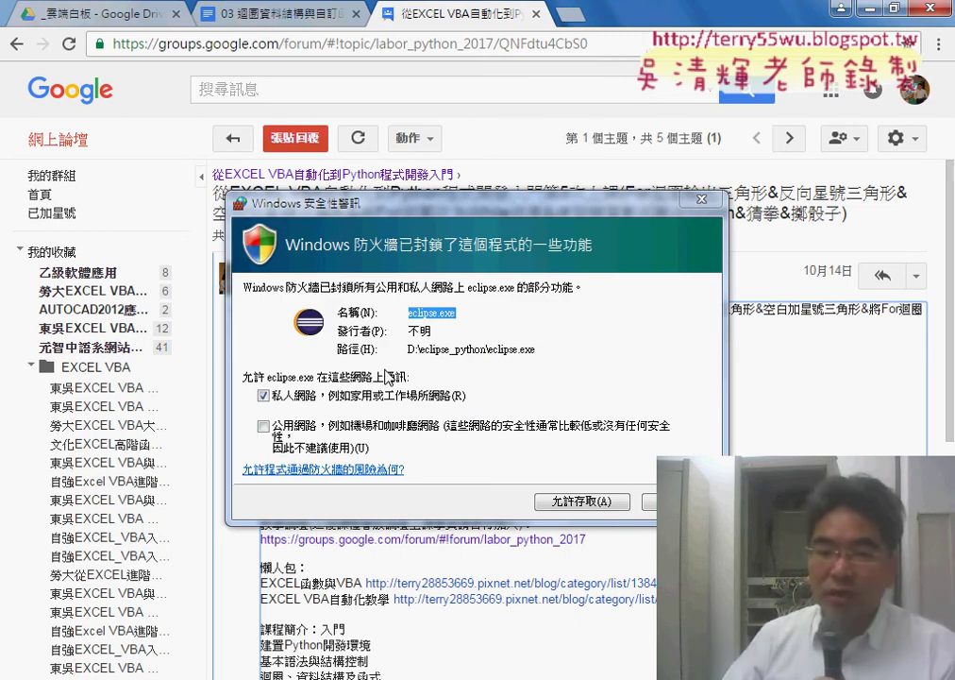
- Allow eclipse.exe through the Windows Firewall with 允許存取
{"action": "left_click", "coordinate": [559, 500]}
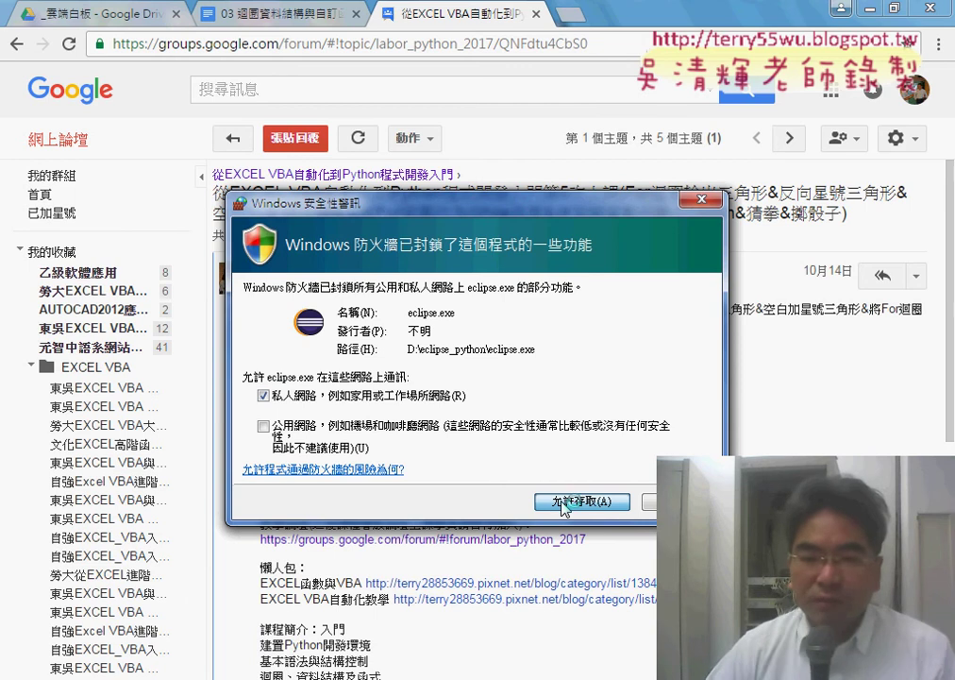
{"action": "left_click", "coordinate": [563, 503]}
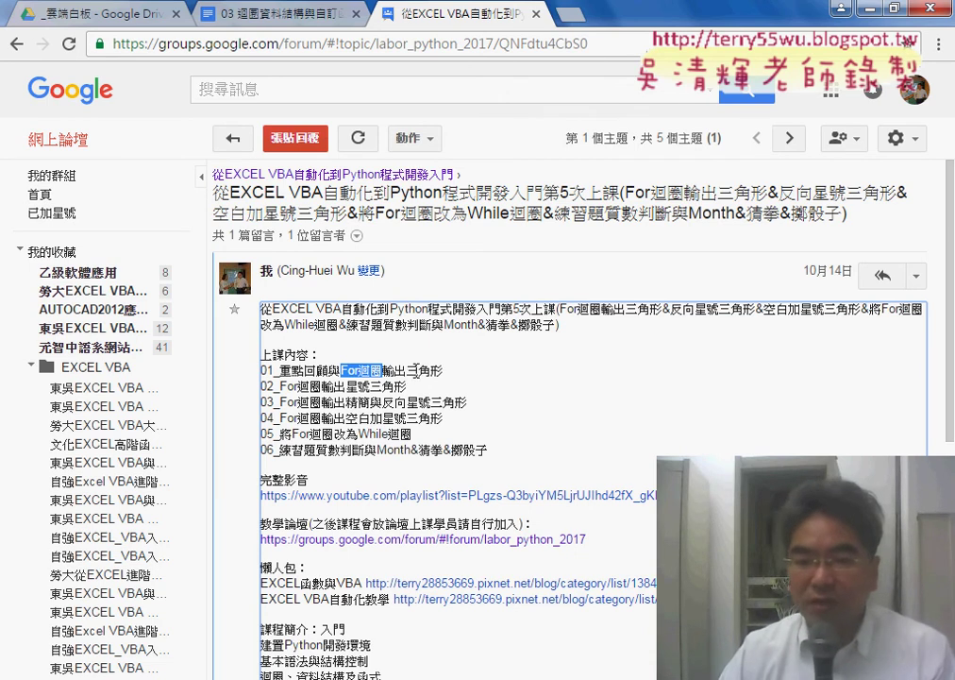
- Highlight '三角' in item 01, then 'While迴圈' in item 05
{"action": "left_click_drag", "start_coordinate": [407, 370], "coordinate": [433, 370]}
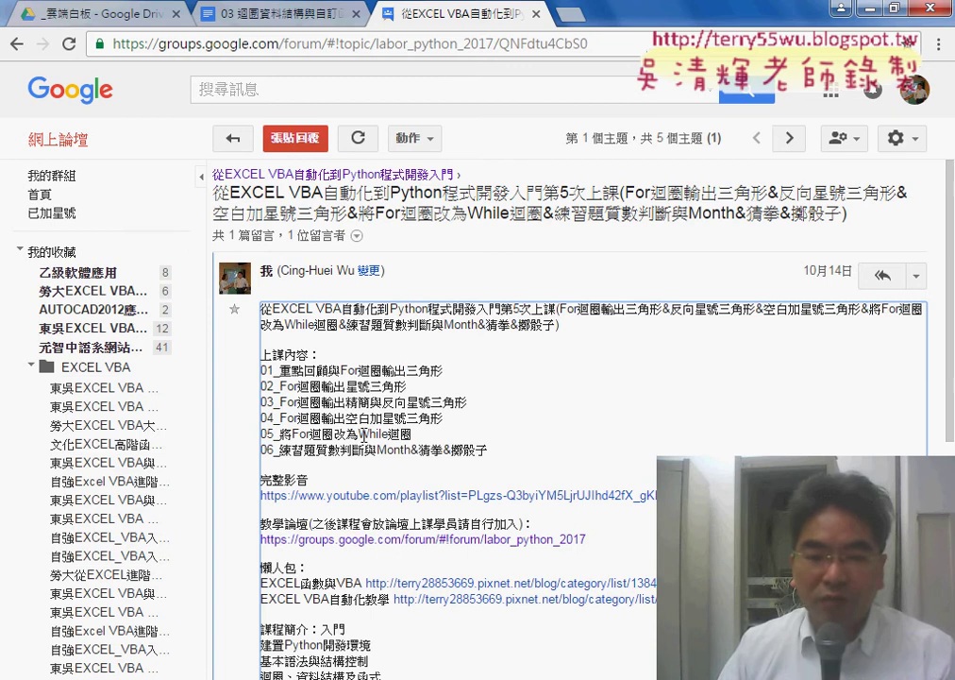
{"action": "left_click_drag", "start_coordinate": [362, 434], "coordinate": [414, 434]}
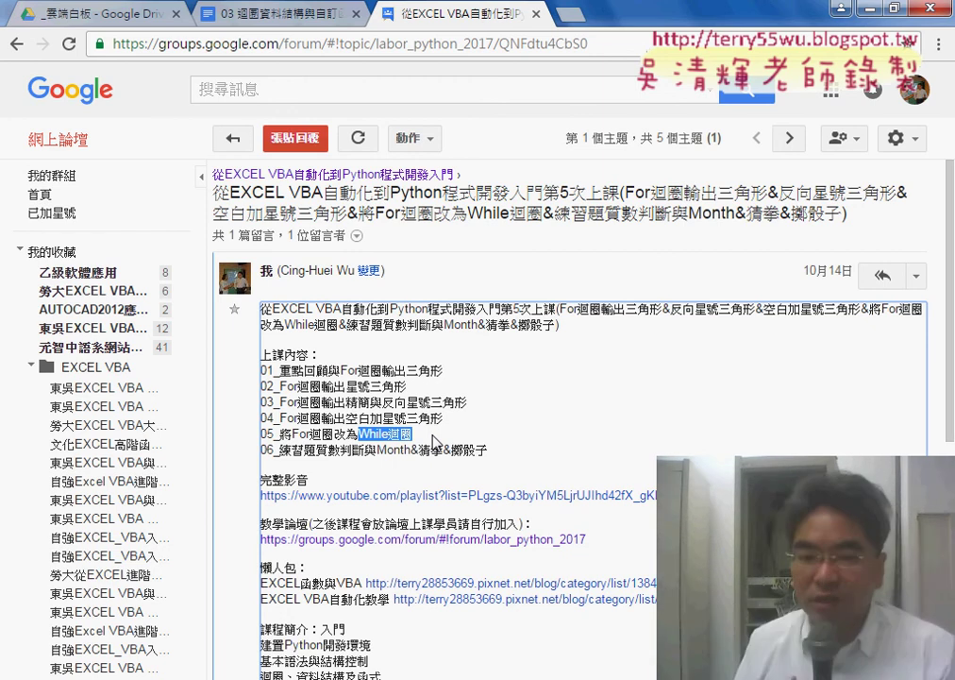
- Clear the old highlight, then highlight '質數判斷' and 'Month' in lesson item 06
{"action": "left_click", "coordinate": [314, 450]}
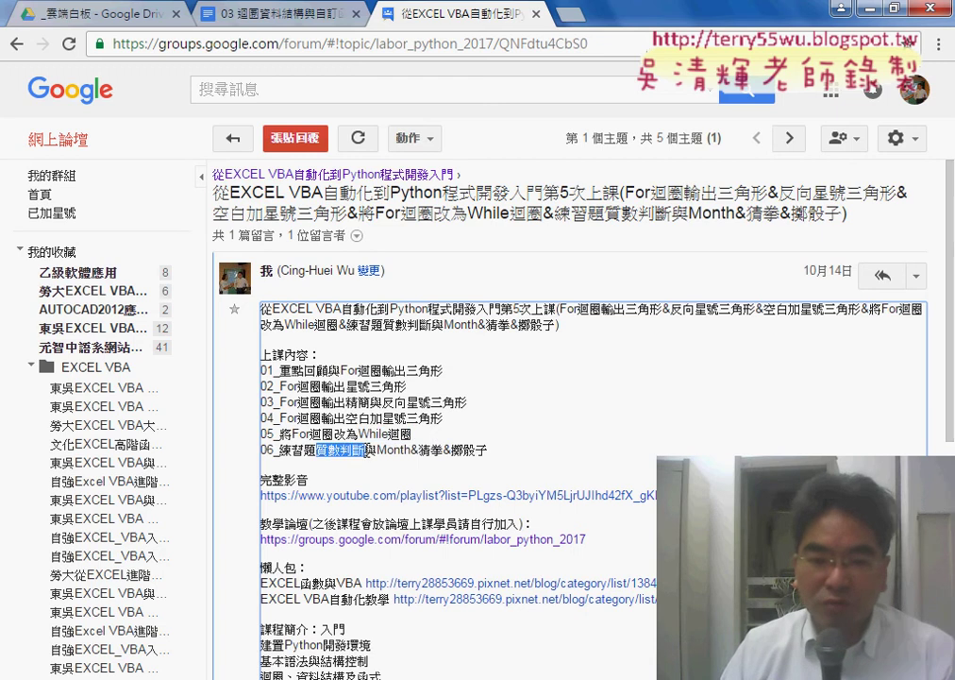
{"action": "left_click", "coordinate": [375, 453]}
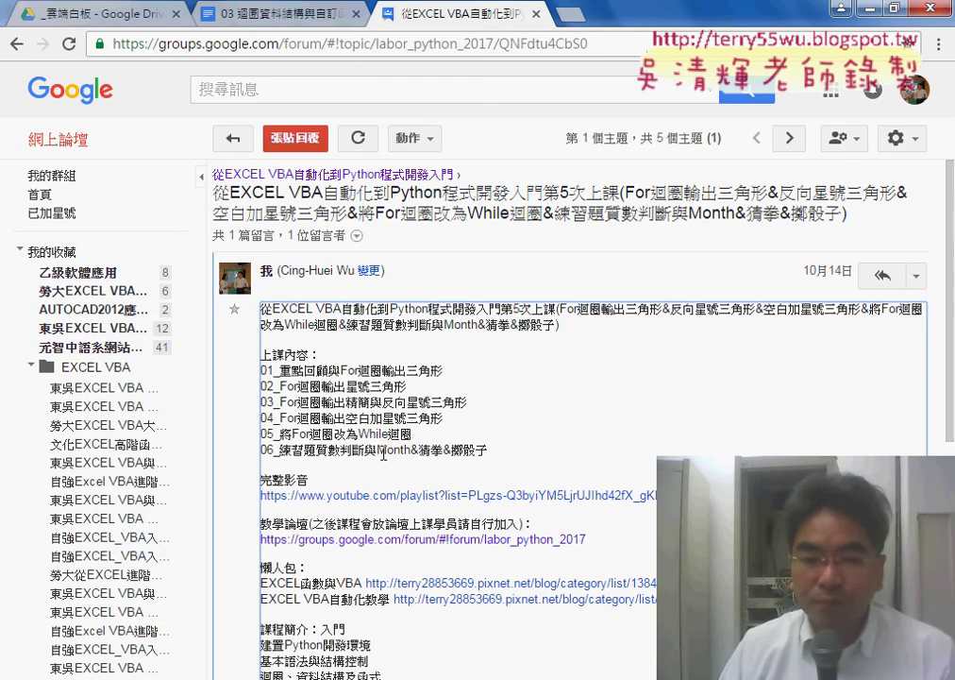
{"action": "left_click_drag", "start_coordinate": [316, 450], "coordinate": [364, 450]}
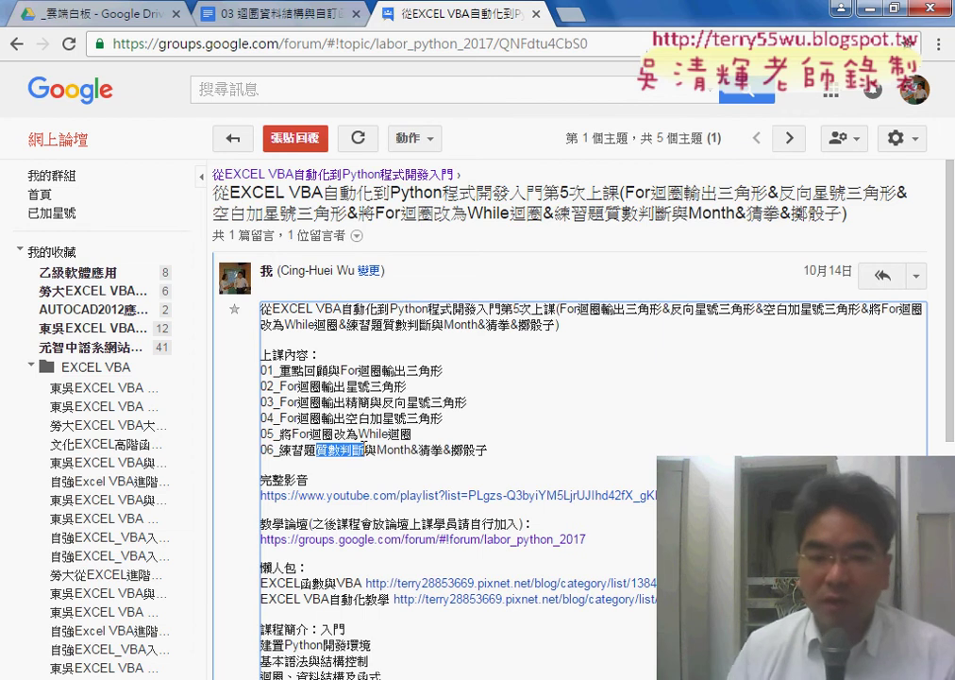
{"action": "left_click_drag", "start_coordinate": [377, 451], "coordinate": [406, 451]}
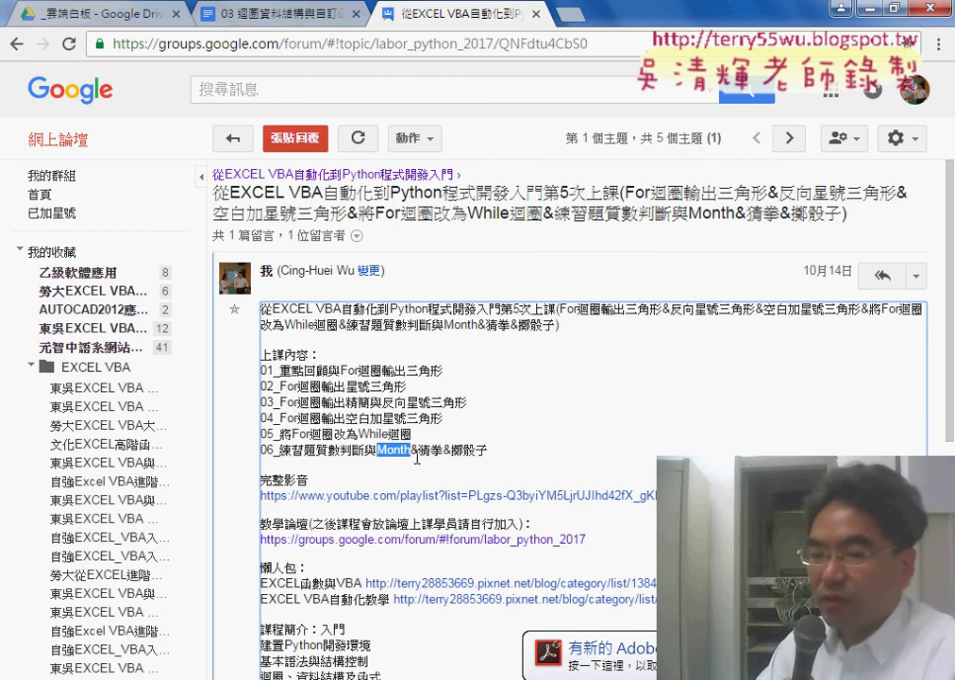
{"action": "left_click_drag", "start_coordinate": [419, 451], "coordinate": [442, 453]}
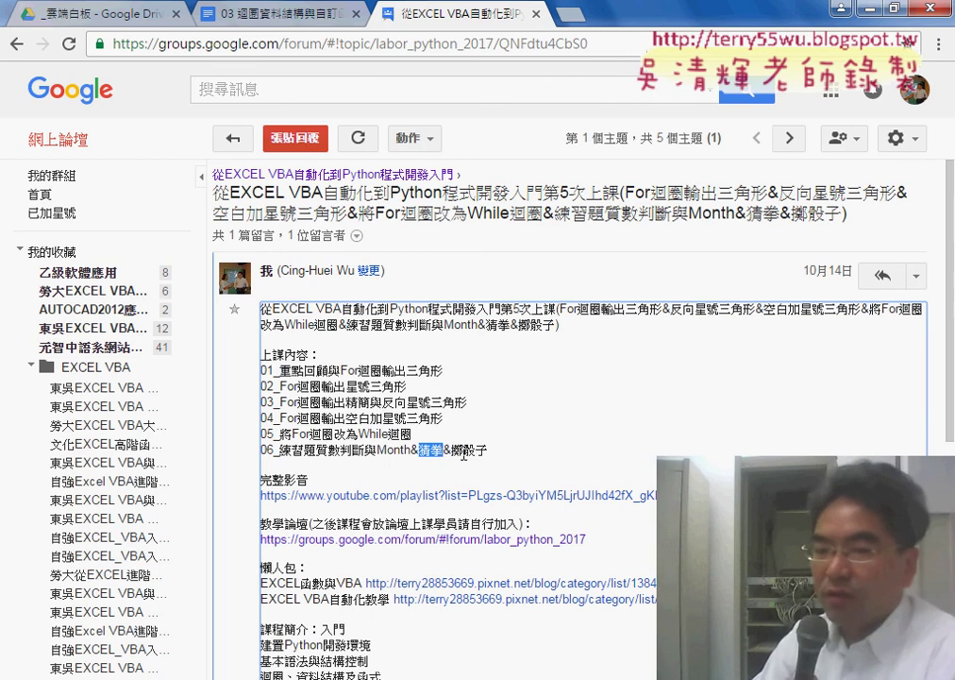
{"action": "left_click_drag", "start_coordinate": [452, 450], "coordinate": [487, 452]}
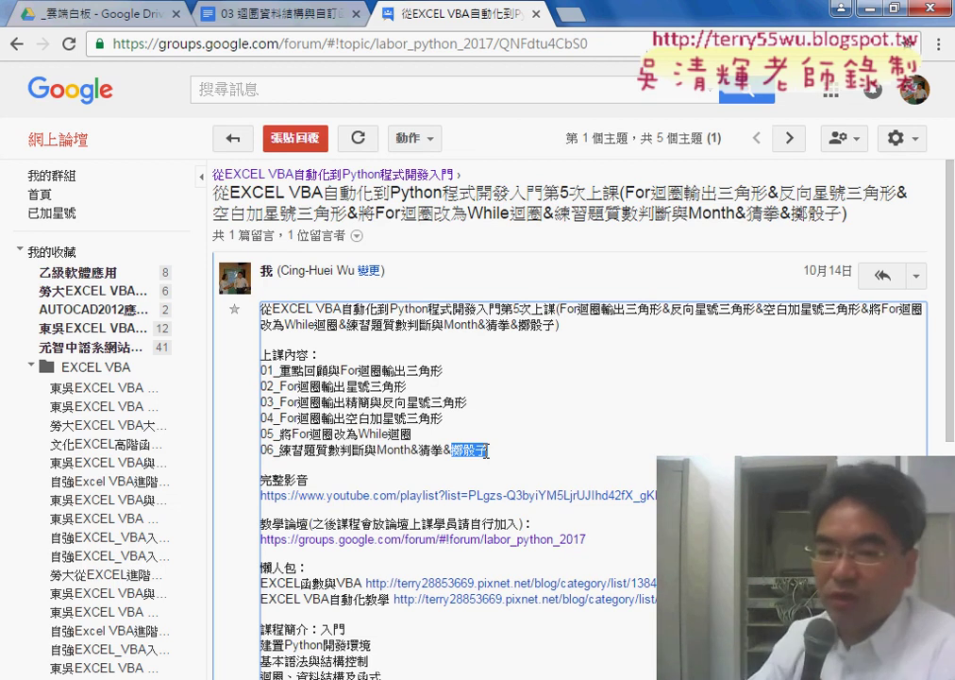
{"action": "left_click", "coordinate": [486, 451]}
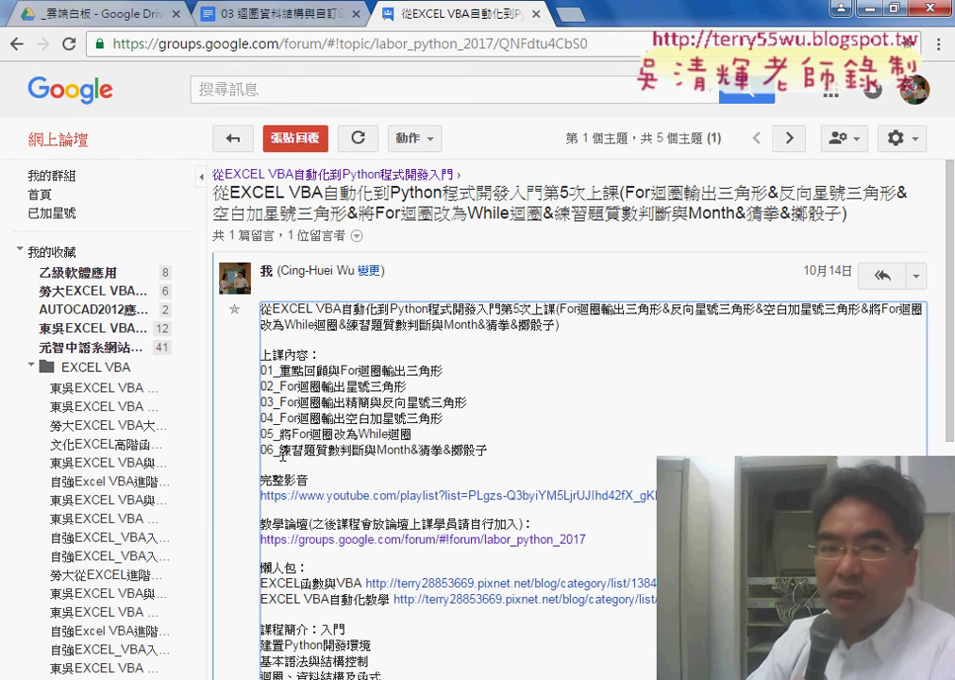
{"action": "key", "text": "F5"}
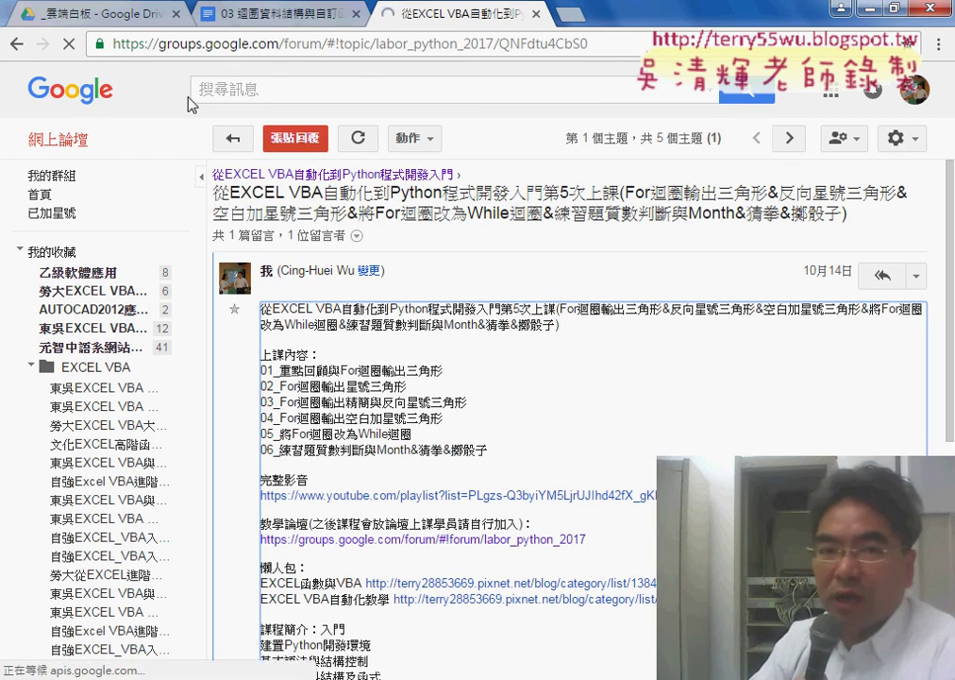
- Switch to the 03 迴圈資料結構與自訂函數 notes and scroll to page 11's MonthCAI exercise
{"action": "left_click", "coordinate": [247, 23]}
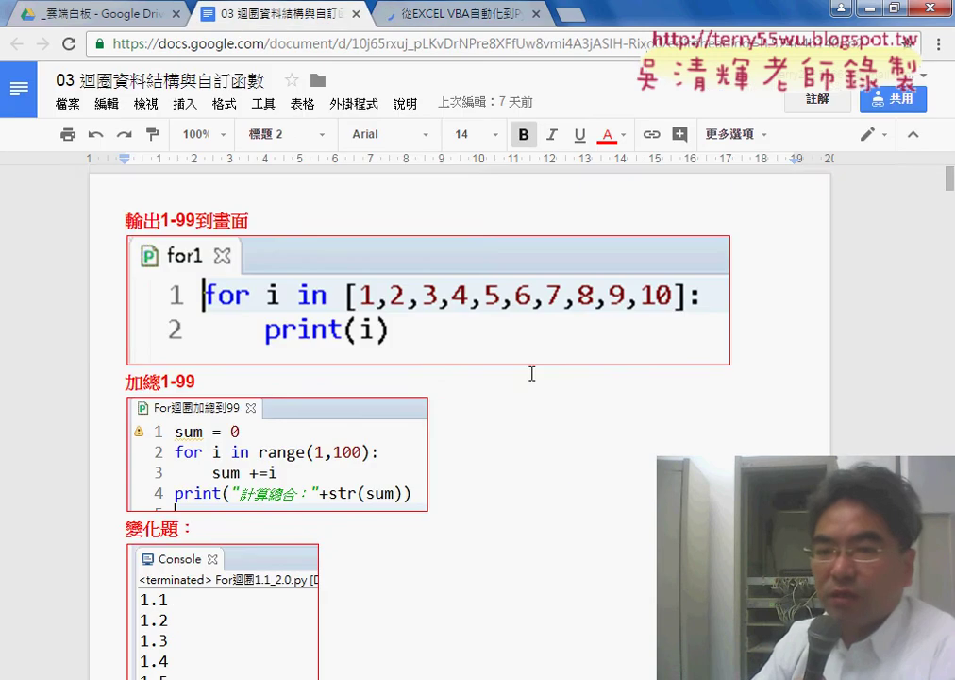
{"action": "scroll", "coordinate": [583, 382], "scroll_direction": "down", "scroll_amount": 3}
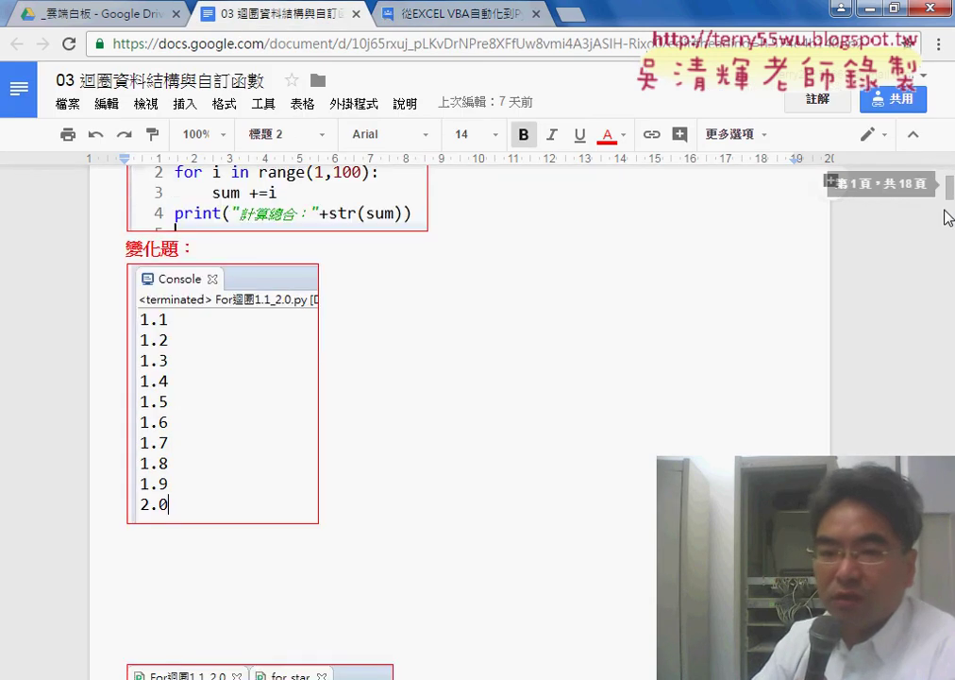
{"action": "left_click_drag", "start_coordinate": [951, 189], "coordinate": [949, 359]}
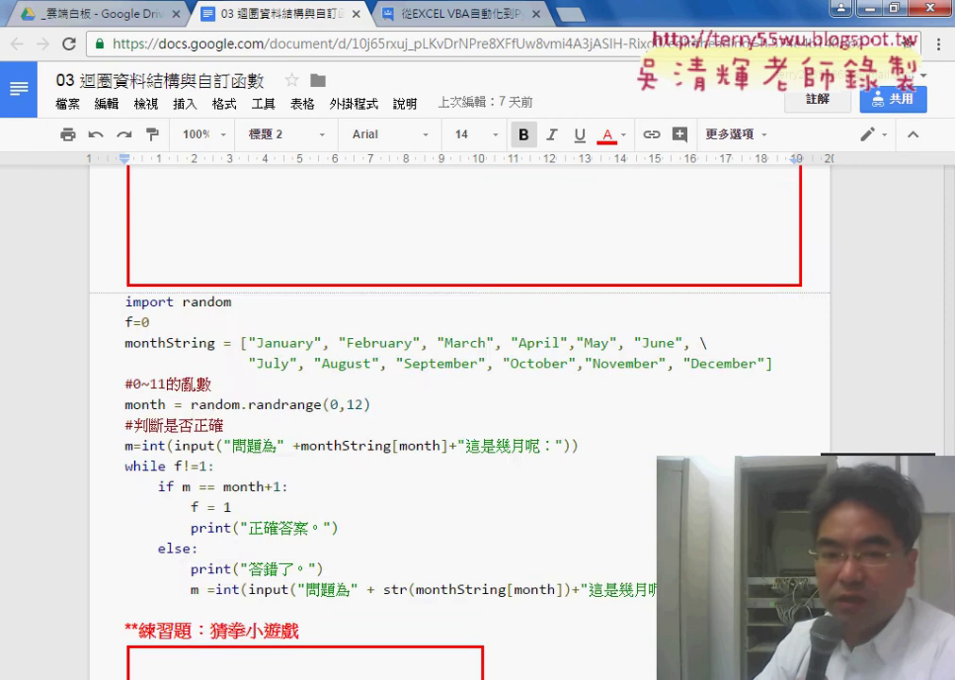
{"action": "mouse_move", "coordinate": [951, 462]}
{"action": "left_mouse_down"}
{"action": "mouse_move", "coordinate": [952, 444]}
{"action": "mouse_move", "coordinate": [950, 453]}
{"action": "left_mouse_up"}
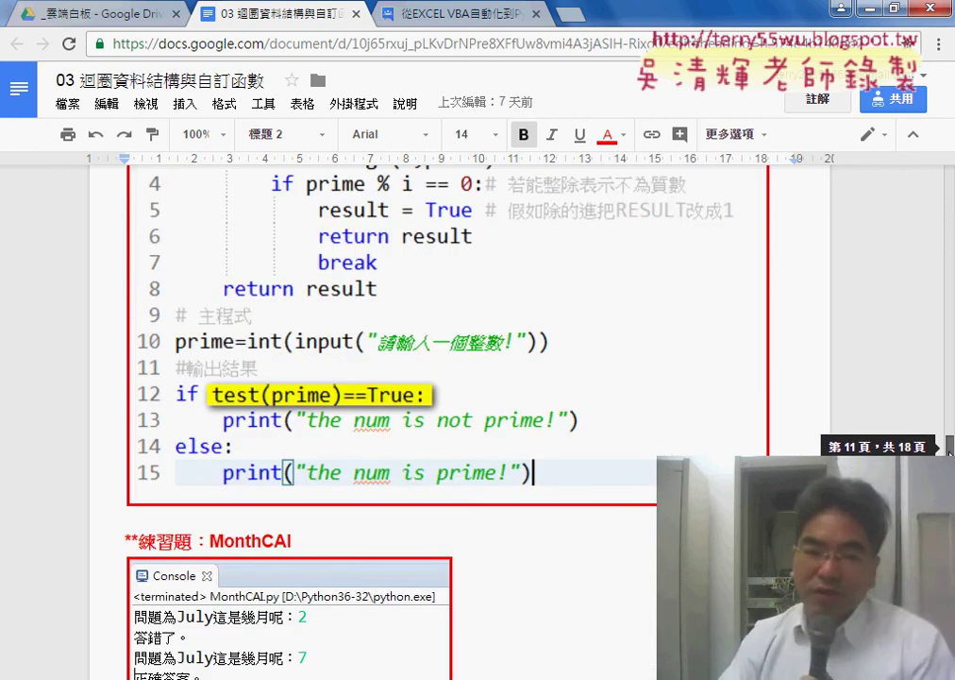
- Scroll through the prime-check example down to the MonthCAI console and code screenshots
{"action": "scroll", "coordinate": [441, 386], "scroll_direction": "down", "scroll_amount": 1}
{"action": "scroll", "coordinate": [441, 386], "scroll_direction": "down", "scroll_amount": 1}
{"action": "scroll", "coordinate": [441, 386], "scroll_direction": "down", "scroll_amount": 2}
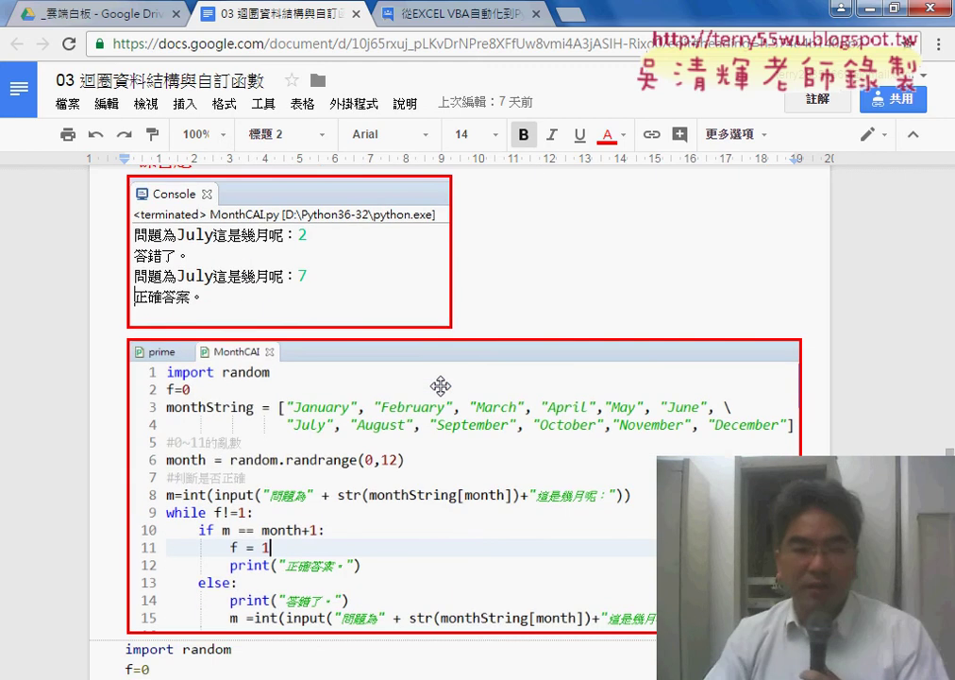
{"action": "scroll", "coordinate": [441, 386], "scroll_direction": "down", "scroll_amount": 2}
{"action": "scroll", "coordinate": [441, 386], "scroll_direction": "up", "scroll_amount": 2}
{"action": "scroll", "coordinate": [269, 376], "scroll_direction": "down", "scroll_amount": 1}
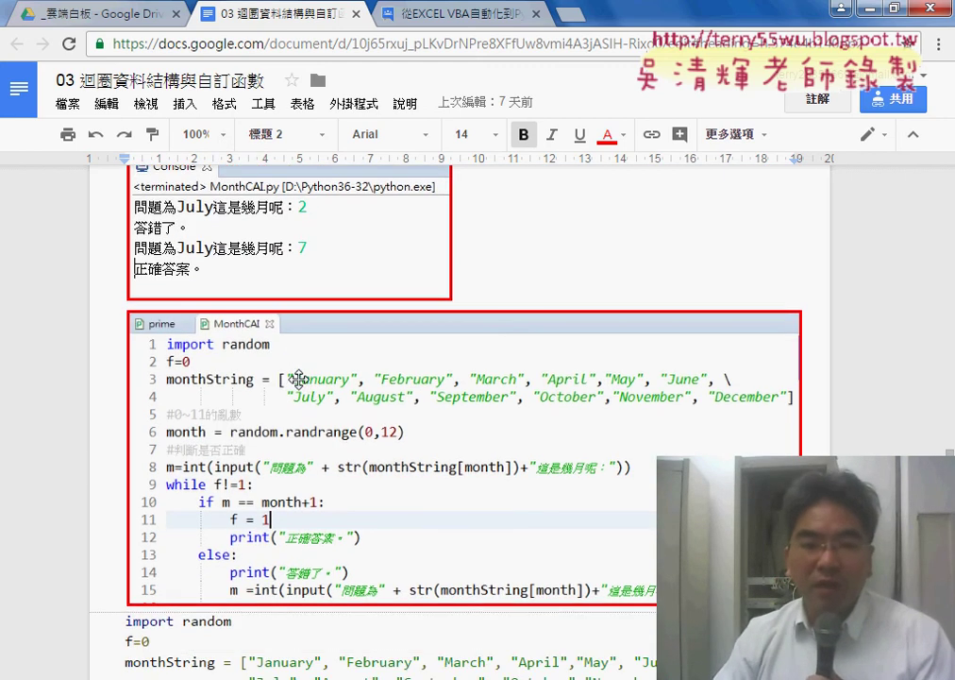
{"action": "scroll", "coordinate": [300, 380], "scroll_direction": "down", "scroll_amount": 2}
{"action": "scroll", "coordinate": [300, 379], "scroll_direction": "up", "scroll_amount": 2}
{"action": "scroll", "coordinate": [300, 379], "scroll_direction": "up", "scroll_amount": 3}
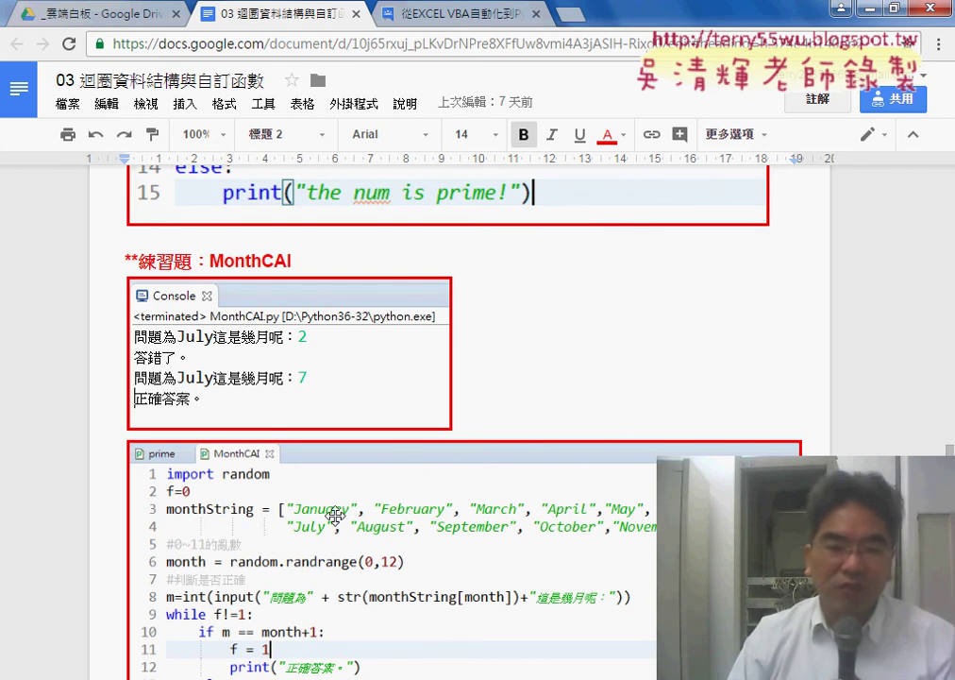
{"action": "scroll", "coordinate": [337, 519], "scroll_direction": "down", "scroll_amount": 1}
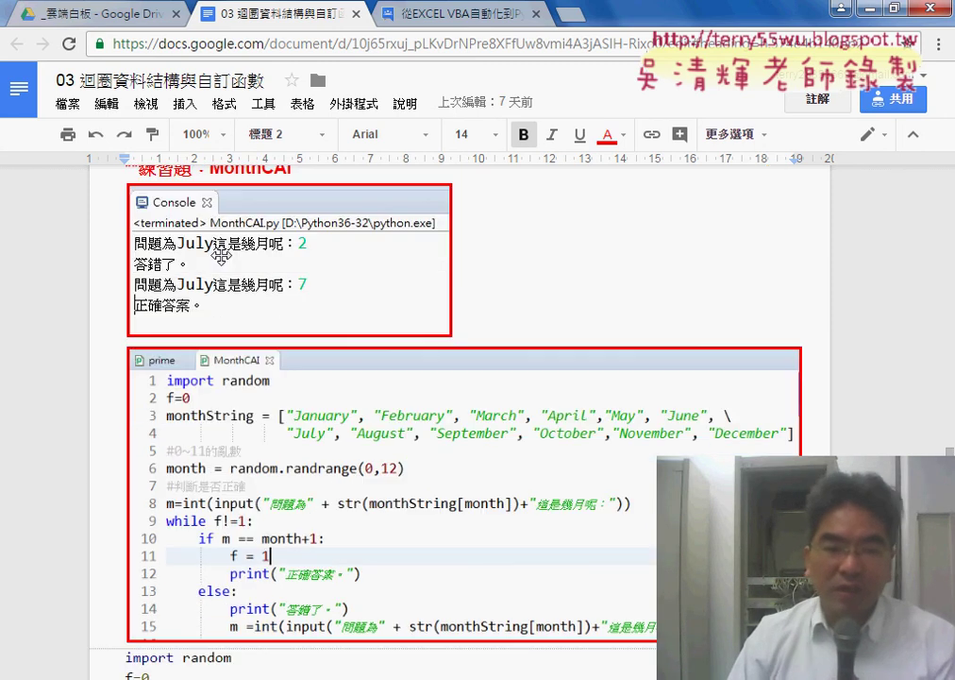
{"action": "scroll", "coordinate": [303, 311], "scroll_direction": "up", "scroll_amount": 2}
{"action": "scroll", "coordinate": [303, 312], "scroll_direction": "up", "scroll_amount": 1}
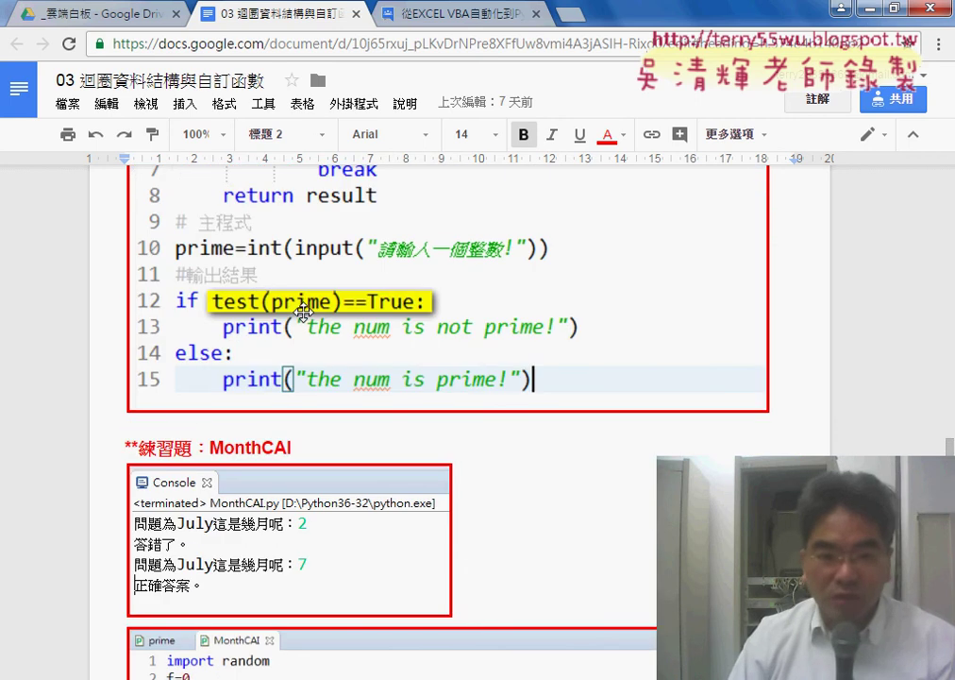
{"action": "scroll", "coordinate": [354, 325], "scroll_direction": "up", "scroll_amount": 2}
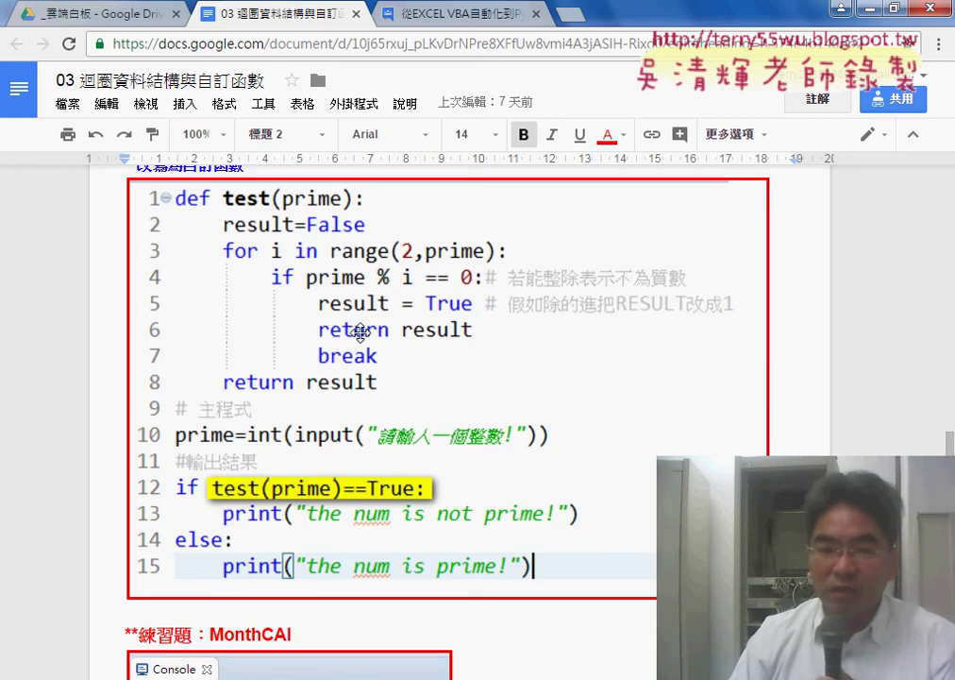
{"action": "scroll", "coordinate": [328, 362], "scroll_direction": "down", "scroll_amount": 2}
{"action": "scroll", "coordinate": [388, 365], "scroll_direction": "down", "scroll_amount": 2}
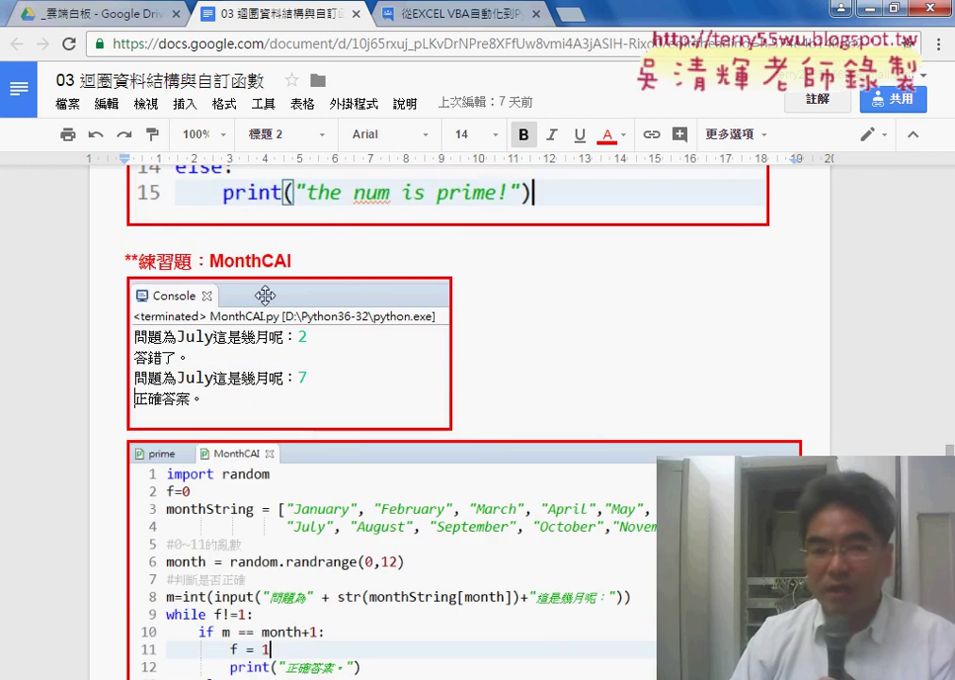
{"action": "scroll", "coordinate": [303, 345], "scroll_direction": "down", "scroll_amount": 1}
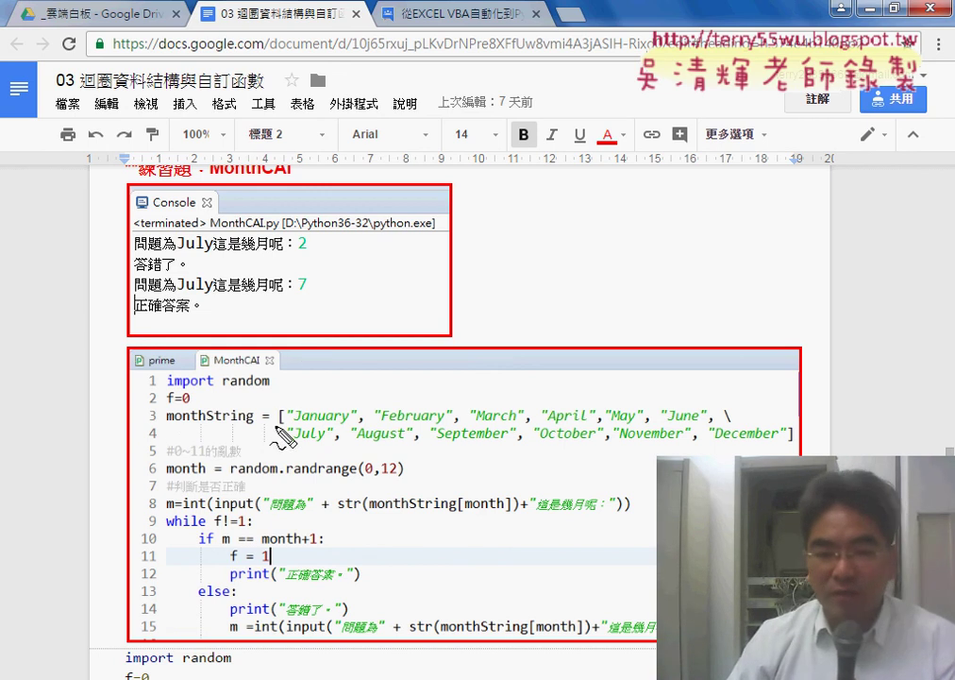
- Bracket the monthString month list in red and write 'list' beside the console
{"action": "mouse_move", "coordinate": [273, 447]}
{"action": "left_mouse_down"}
{"action": "mouse_move", "coordinate": [815, 436]}
{"action": "mouse_move", "coordinate": [813, 452]}
{"action": "left_mouse_up"}
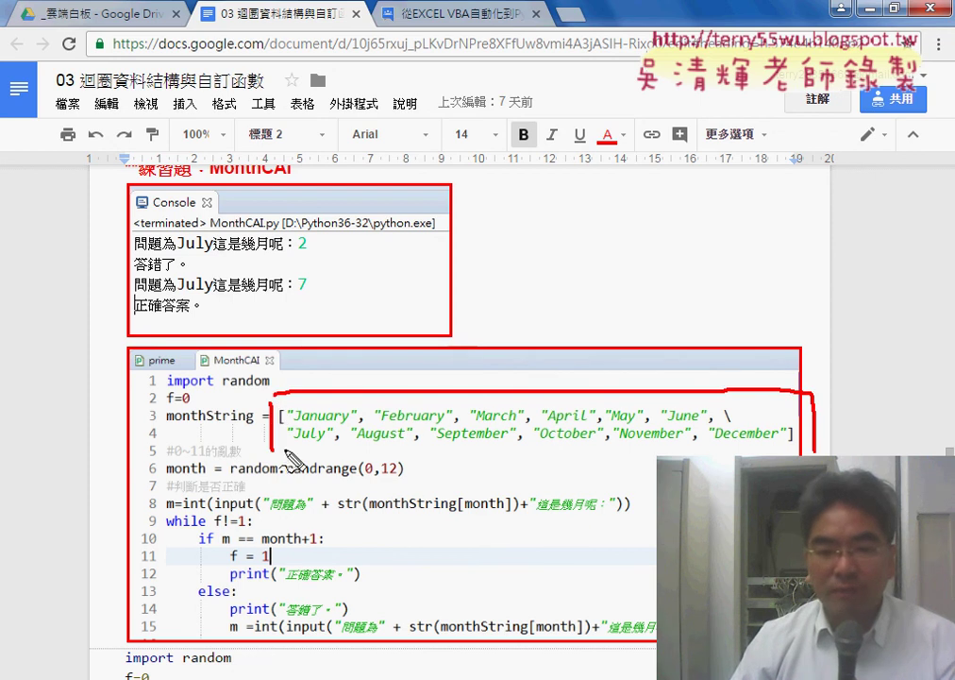
{"action": "left_click_drag", "start_coordinate": [286, 453], "coordinate": [769, 445]}
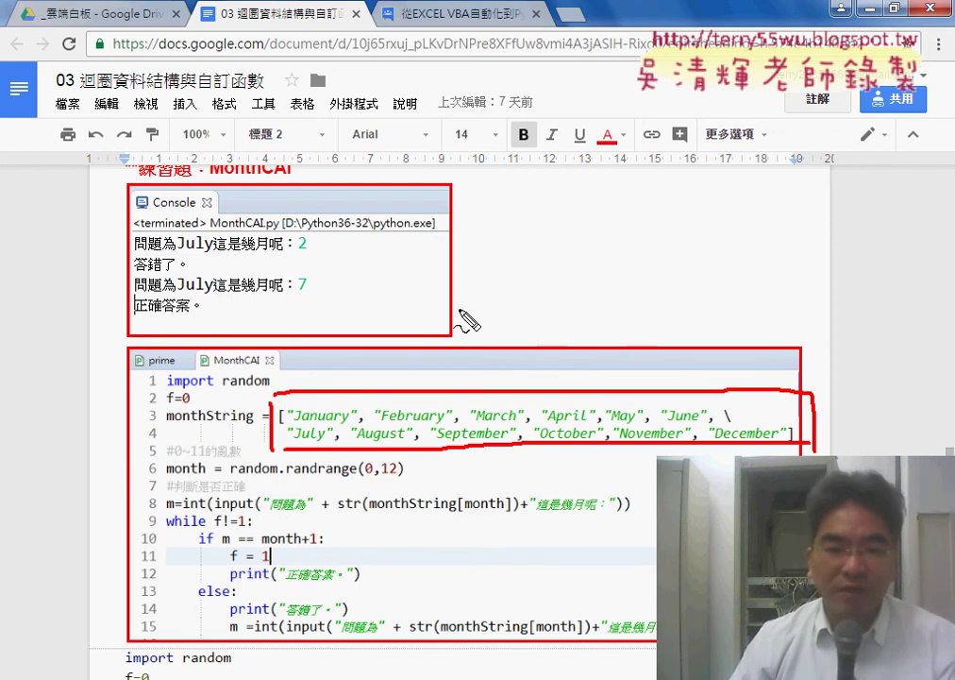
{"action": "mouse_move", "coordinate": [480, 315]}
{"action": "left_mouse_down"}
{"action": "mouse_move", "coordinate": [480, 327]}
{"action": "mouse_move", "coordinate": [515, 326]}
{"action": "left_mouse_up"}
{"action": "left_click_drag", "start_coordinate": [503, 309], "coordinate": [522, 309]}
{"action": "left_click_drag", "start_coordinate": [458, 332], "coordinate": [522, 330]}
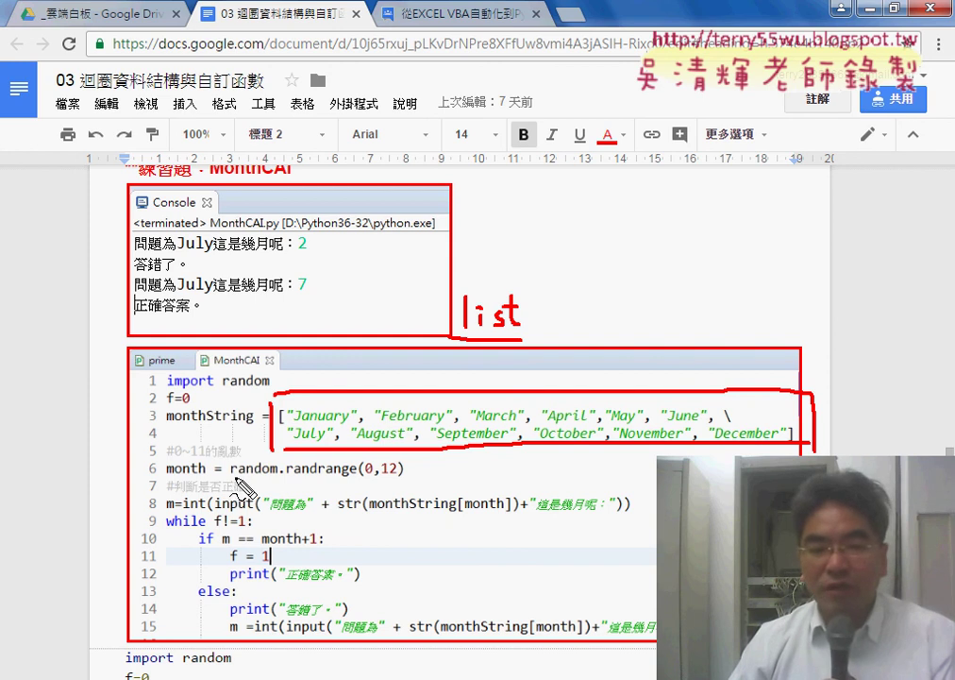
- Underline random in the import line and random.randrange on line 6
{"action": "left_click_drag", "start_coordinate": [230, 476], "coordinate": [271, 484]}
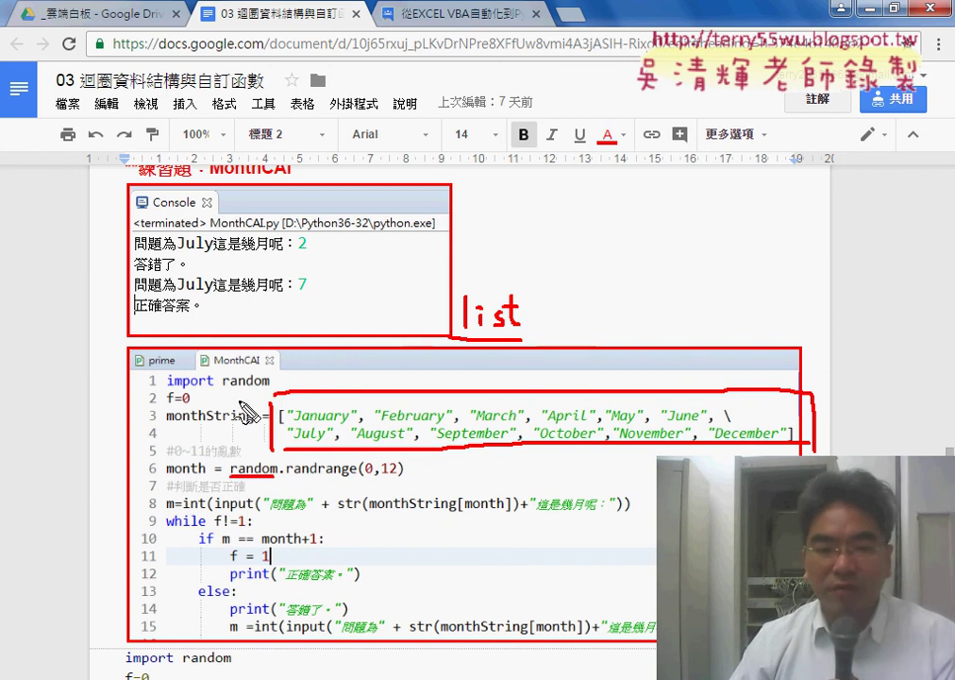
{"action": "left_click_drag", "start_coordinate": [222, 387], "coordinate": [269, 396]}
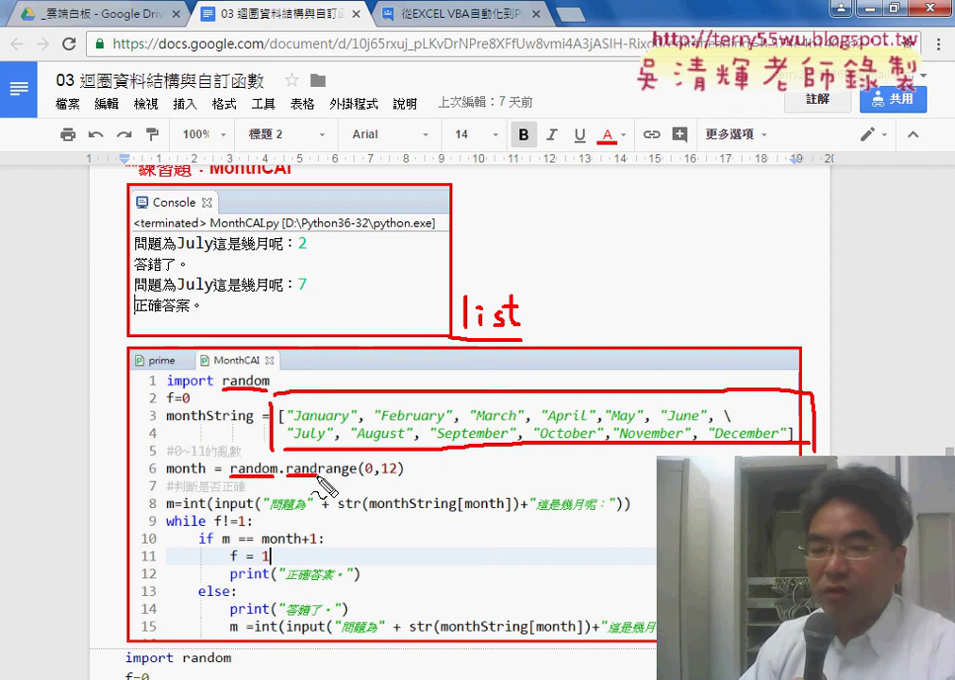
{"action": "left_click_drag", "start_coordinate": [318, 478], "coordinate": [374, 480]}
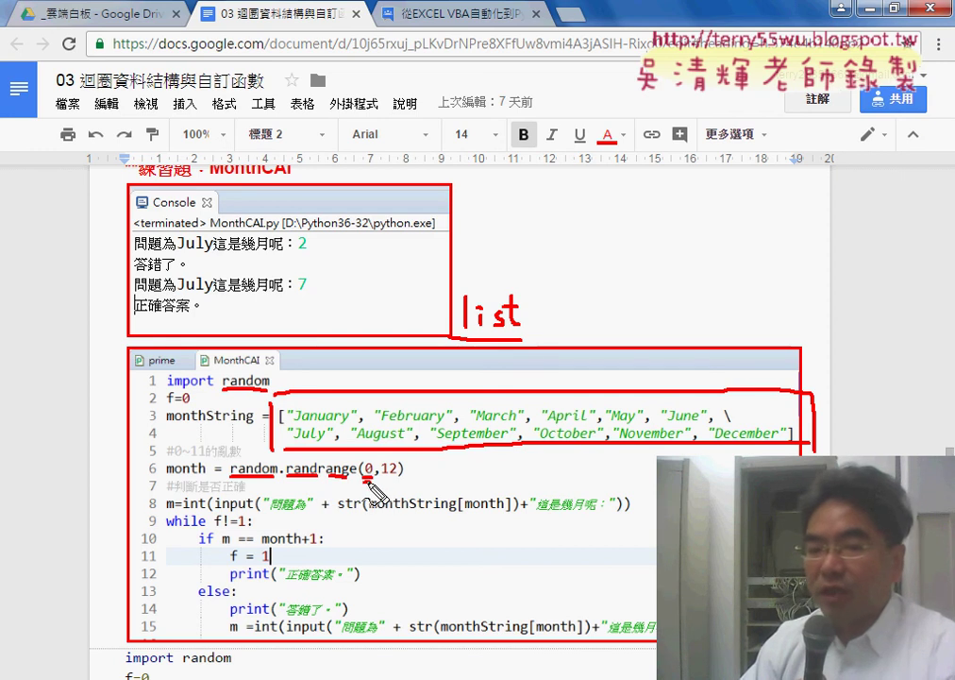
- Mark randrange's 12, label January index 0 and the last index 11, and underline February and August
{"action": "left_click_drag", "start_coordinate": [376, 482], "coordinate": [397, 484]}
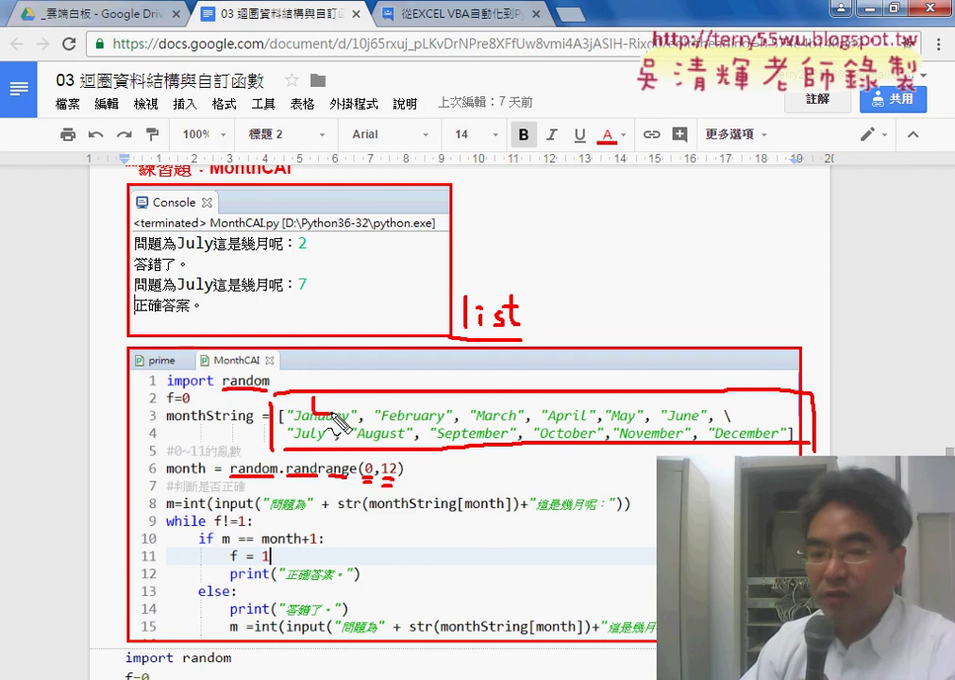
{"action": "mouse_move", "coordinate": [326, 397]}
{"action": "left_mouse_down"}
{"action": "mouse_move", "coordinate": [318, 401]}
{"action": "mouse_move", "coordinate": [351, 426]}
{"action": "left_mouse_up"}
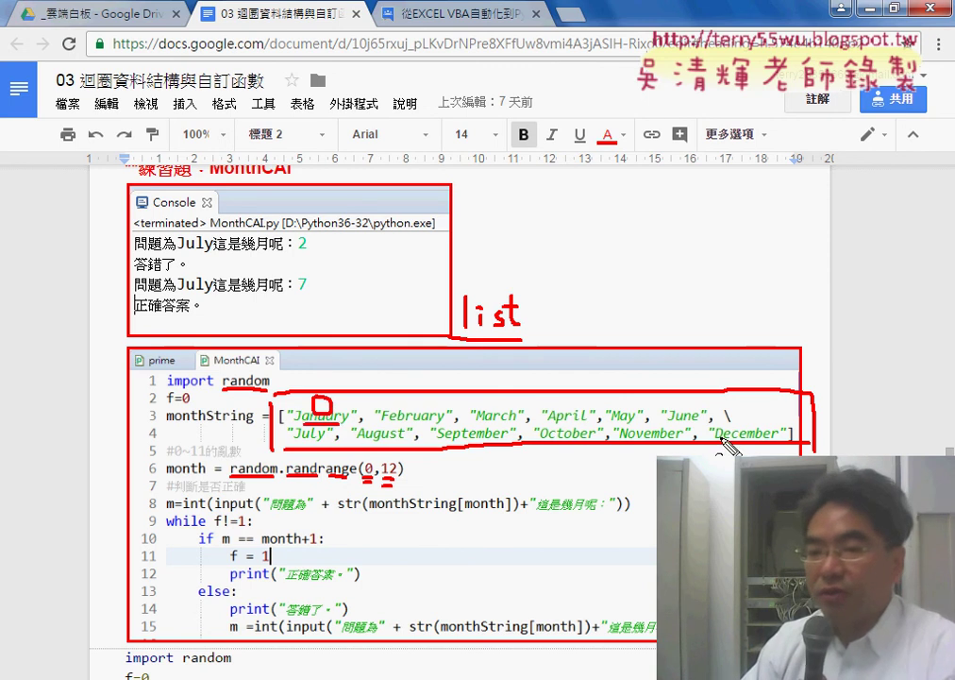
{"action": "left_click_drag", "start_coordinate": [739, 412], "coordinate": [745, 427]}
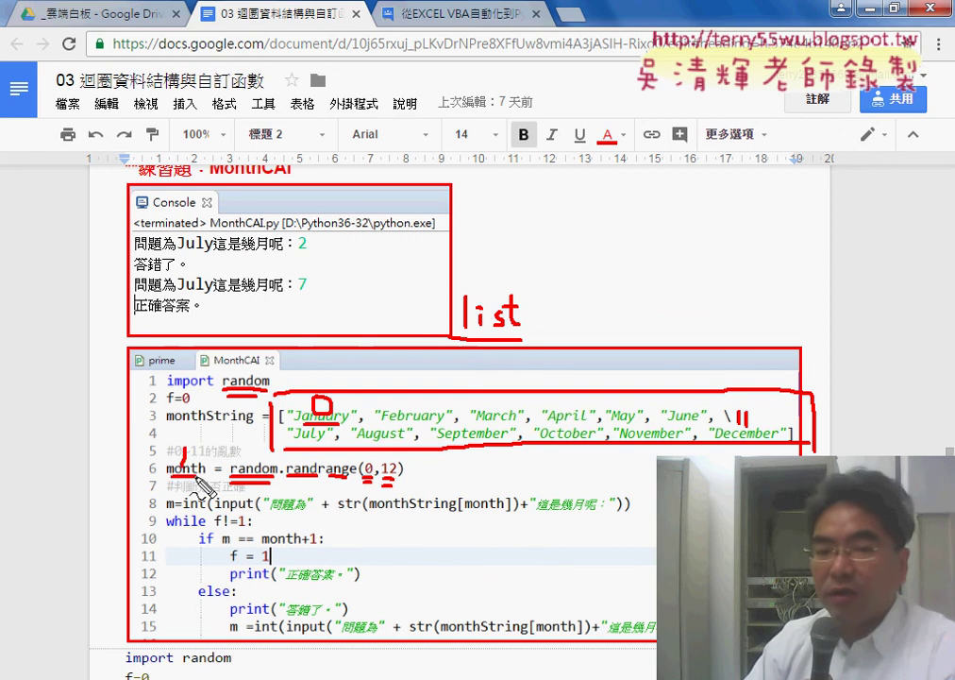
{"action": "left_click_drag", "start_coordinate": [378, 422], "coordinate": [444, 423]}
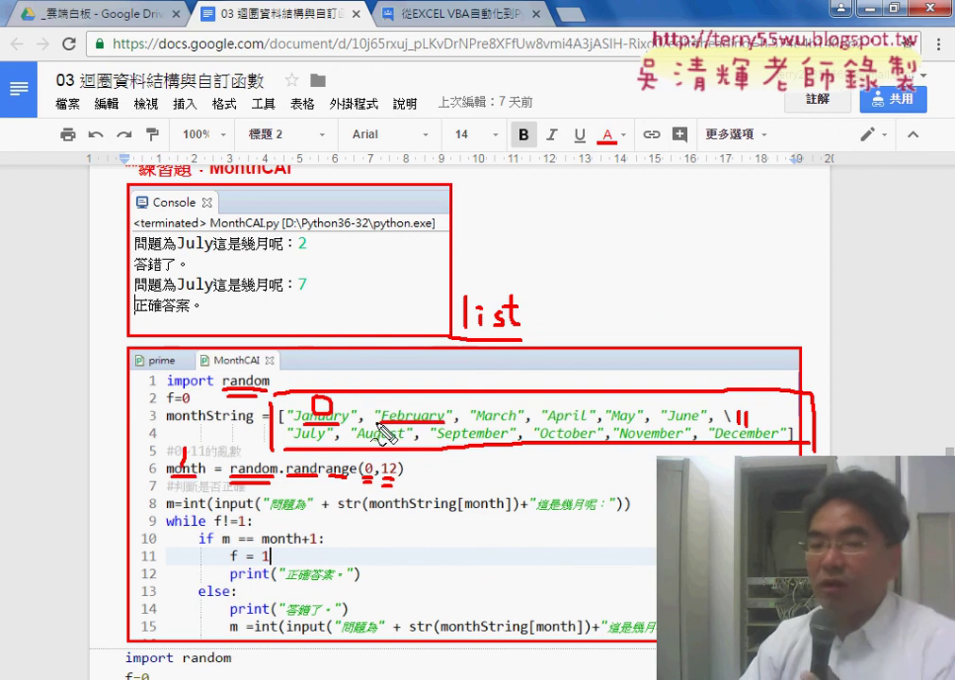
{"action": "left_click_drag", "start_coordinate": [353, 441], "coordinate": [407, 440]}
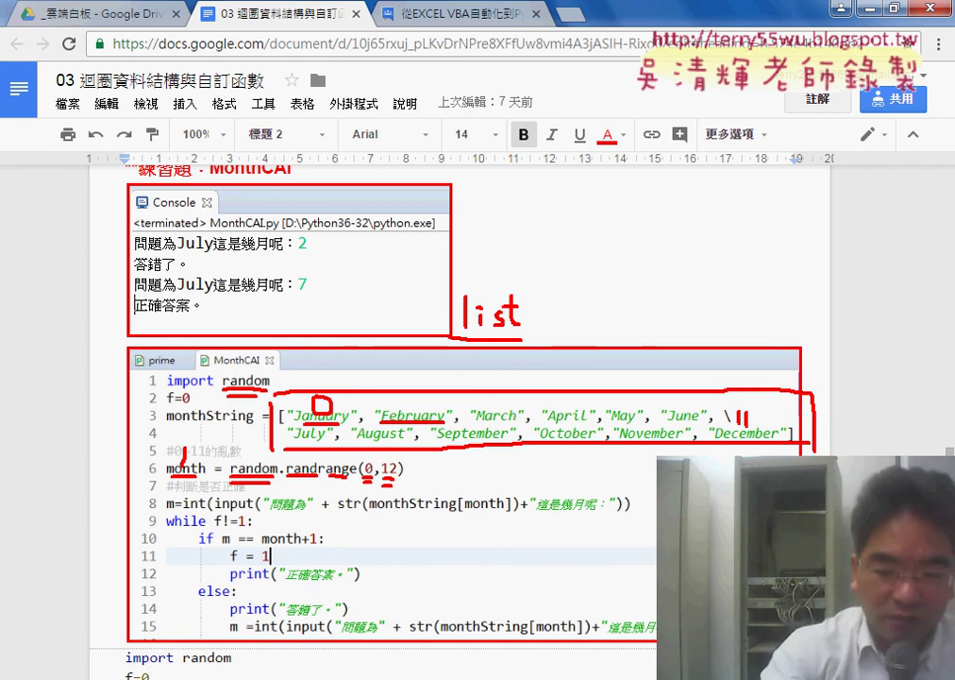
- Scroll to the plain-text MonthCAI code and select the month list, January, and its separators
{"action": "scroll", "coordinate": [462, 406], "scroll_direction": "down", "scroll_amount": 4}
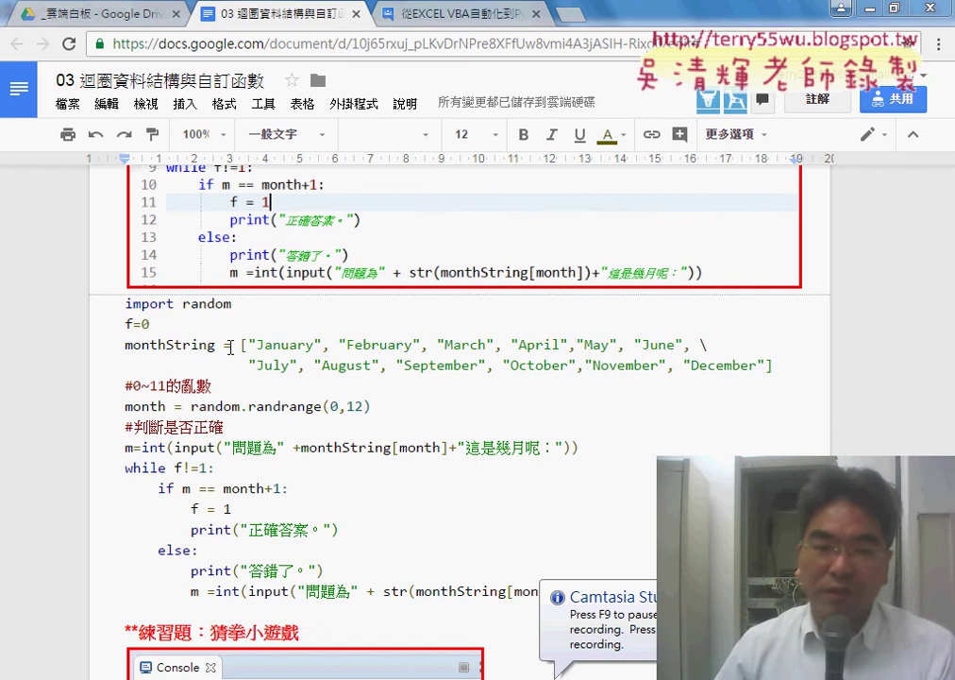
{"action": "left_click_drag", "start_coordinate": [230, 348], "coordinate": [778, 365]}
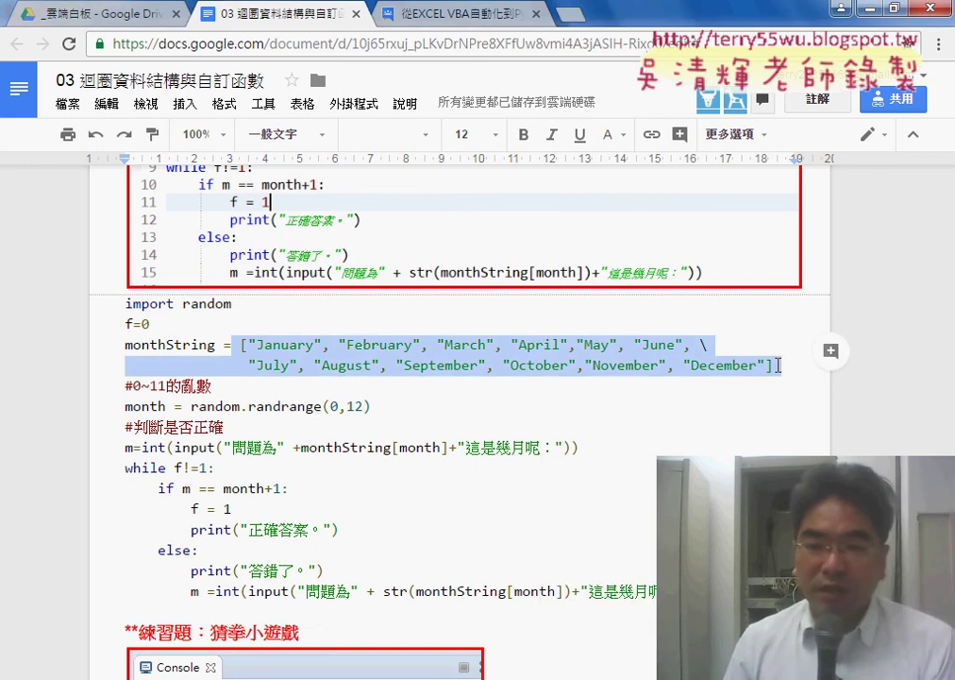
{"action": "left_click", "coordinate": [291, 345]}
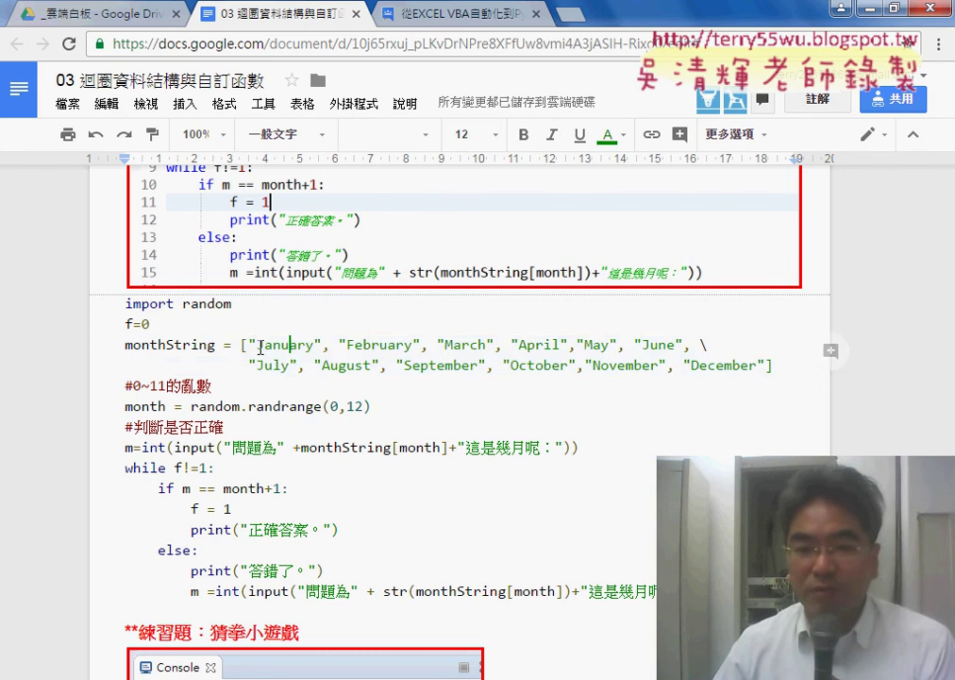
{"action": "left_click_drag", "start_coordinate": [250, 346], "coordinate": [292, 345]}
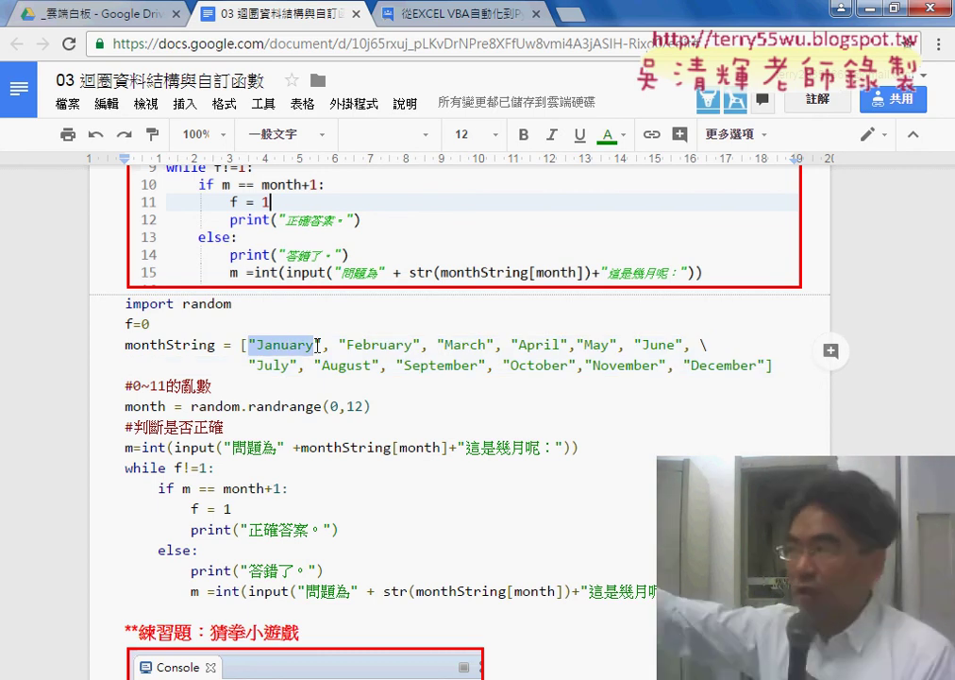
{"action": "left_click_drag", "start_coordinate": [315, 345], "coordinate": [349, 346]}
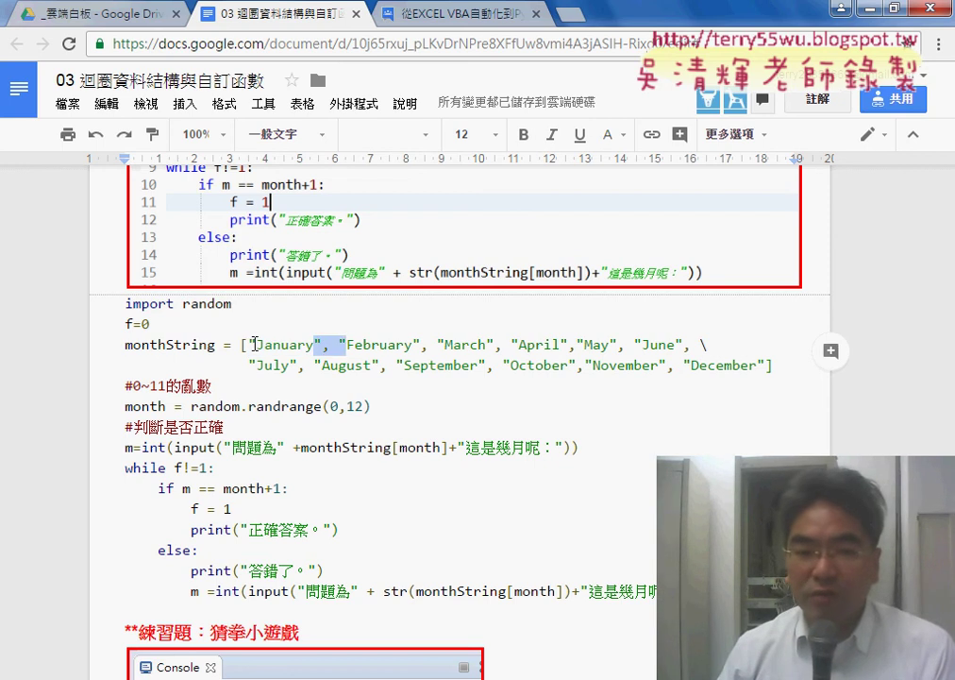
{"action": "left_click_drag", "start_coordinate": [255, 344], "coordinate": [249, 344]}
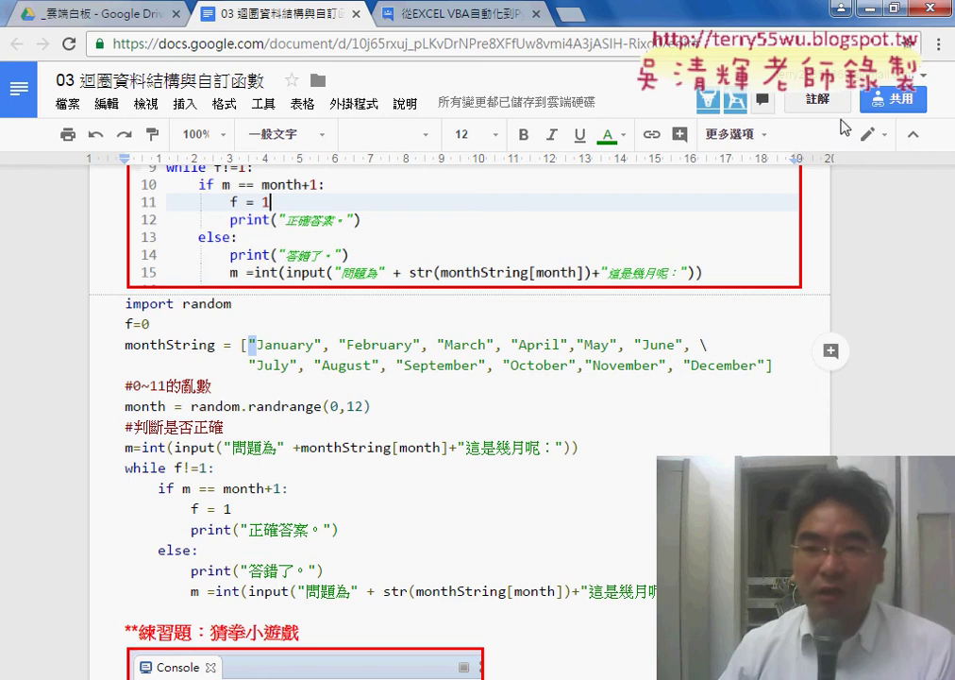
- Bring up Eclipse and maximize the MonthCAI.py editor over the console
{"action": "left_click", "coordinate": [869, 11]}
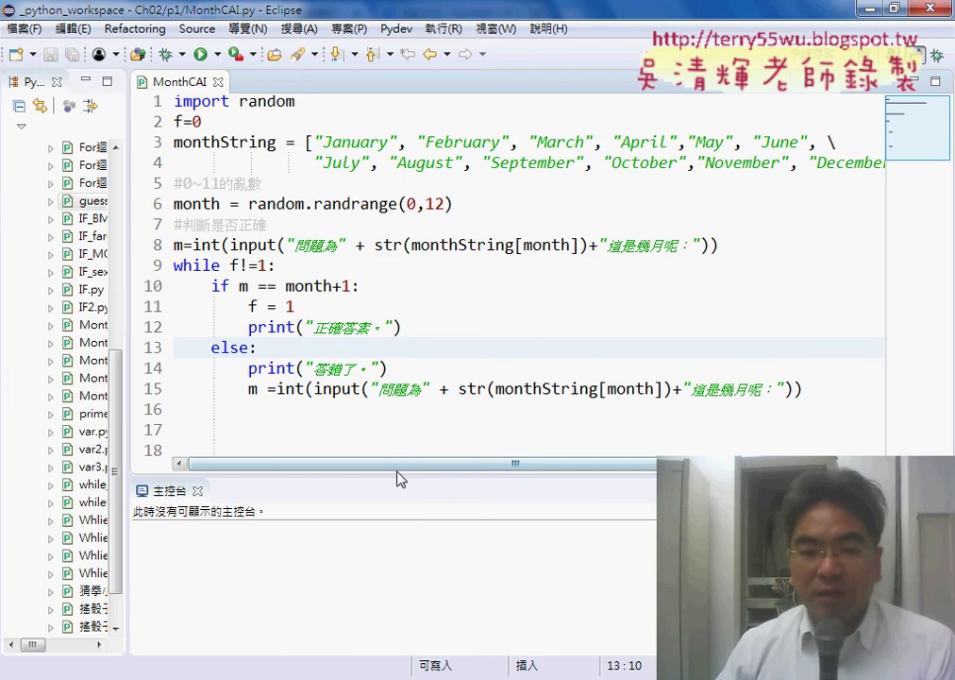
{"action": "left_click_drag", "start_coordinate": [413, 475], "coordinate": [413, 578]}
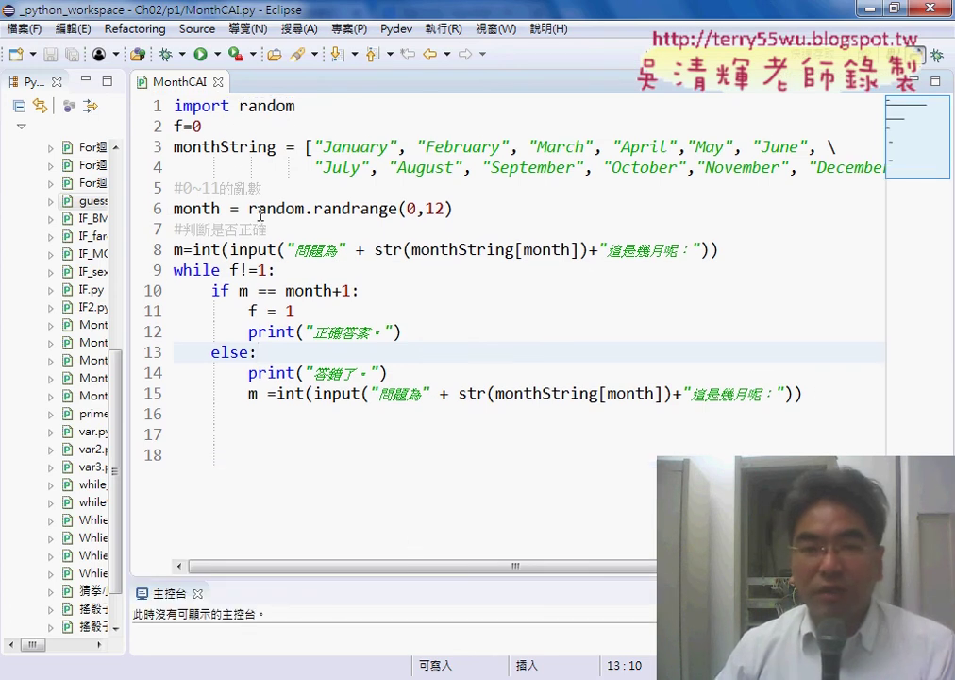
{"action": "left_click_drag", "start_coordinate": [304, 146], "coordinate": [839, 179]}
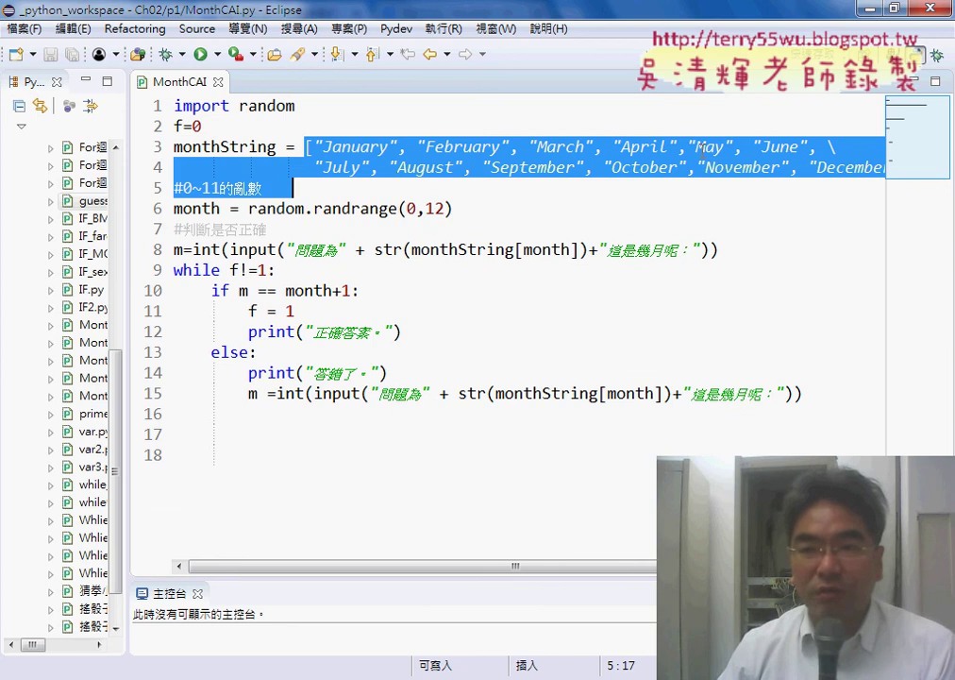
{"action": "left_click", "coordinate": [935, 81]}
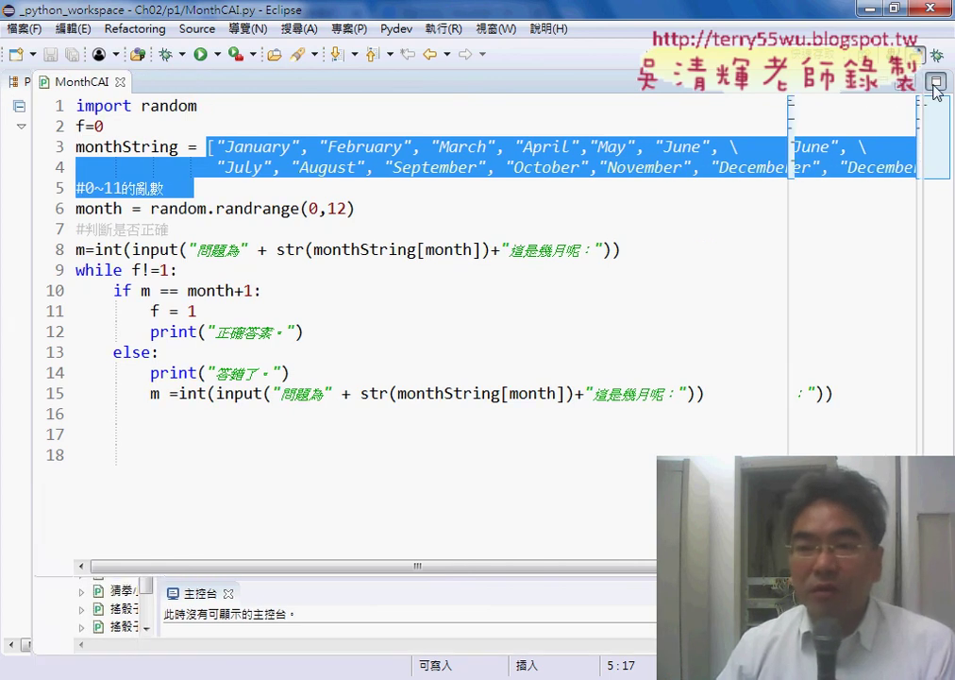
{"action": "left_click", "coordinate": [715, 227]}
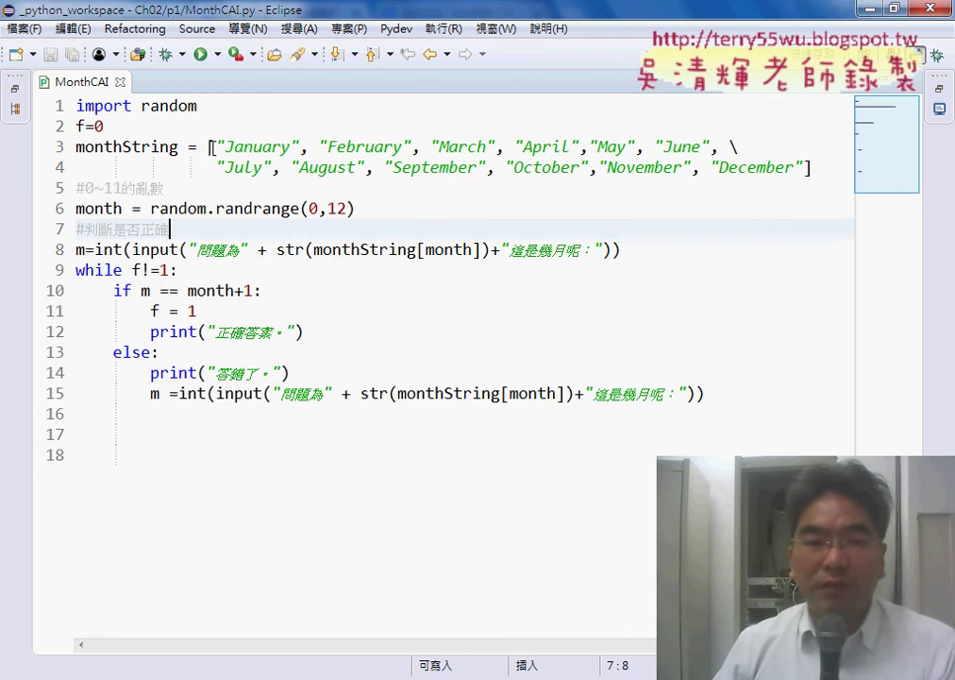
- Point out the monthString list's opening [ and its closing ] after December
{"action": "left_click", "coordinate": [212, 147]}
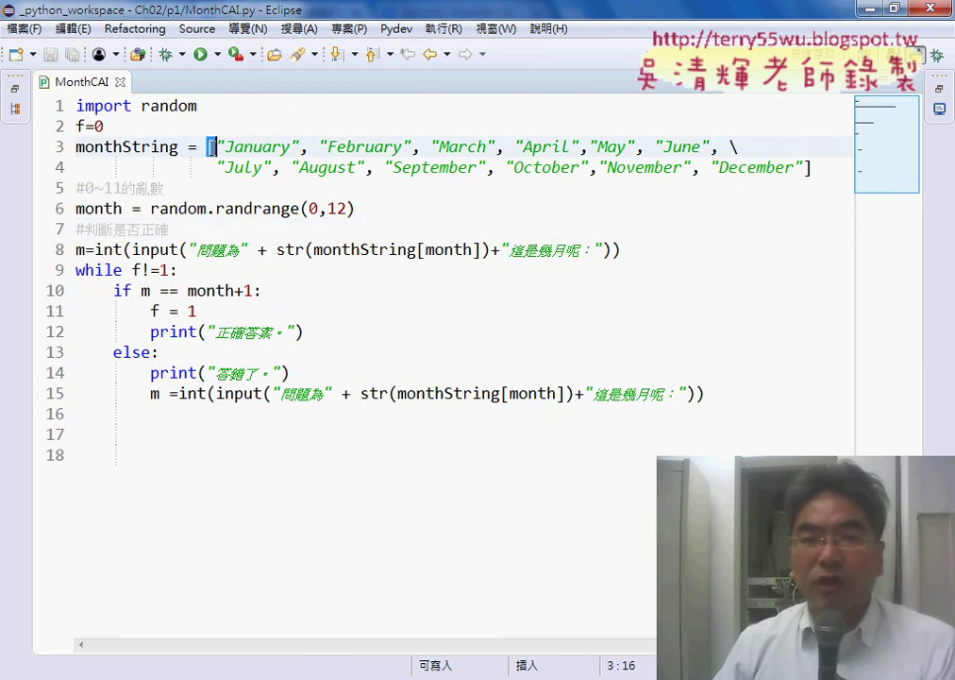
{"action": "left_click", "coordinate": [808, 167]}
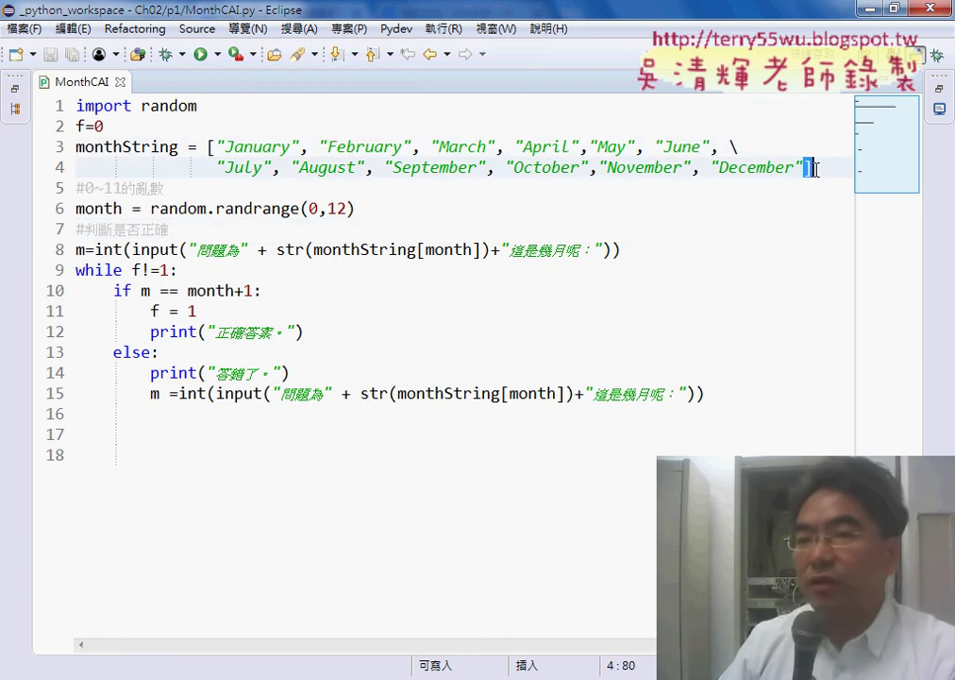
{"action": "left_click", "coordinate": [210, 146]}
{"action": "left_click", "coordinate": [809, 168]}
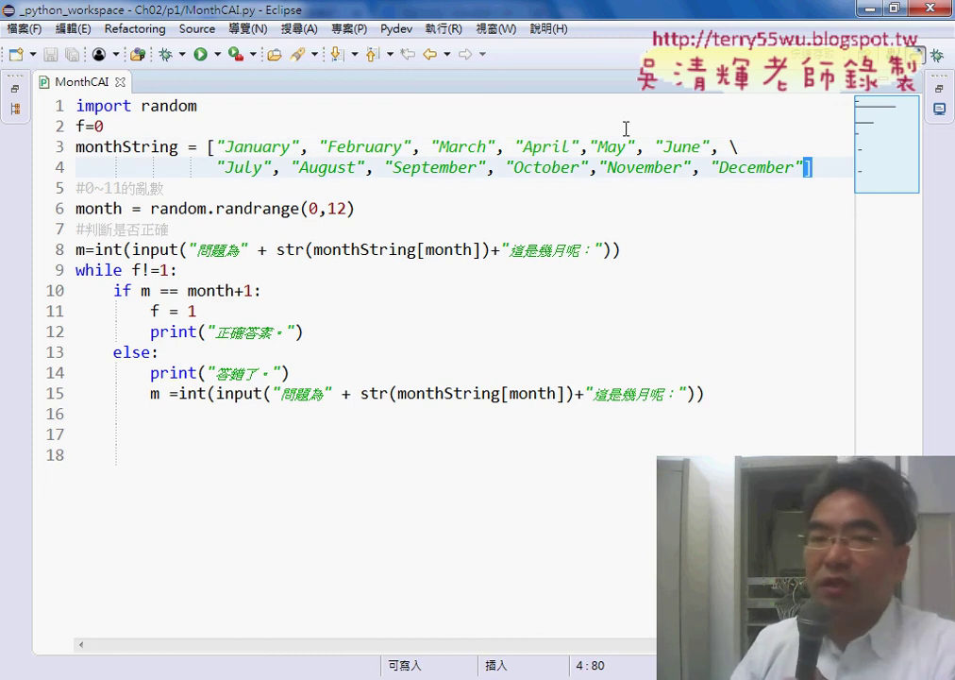
{"action": "left_click_drag", "start_coordinate": [216, 147], "coordinate": [796, 167]}
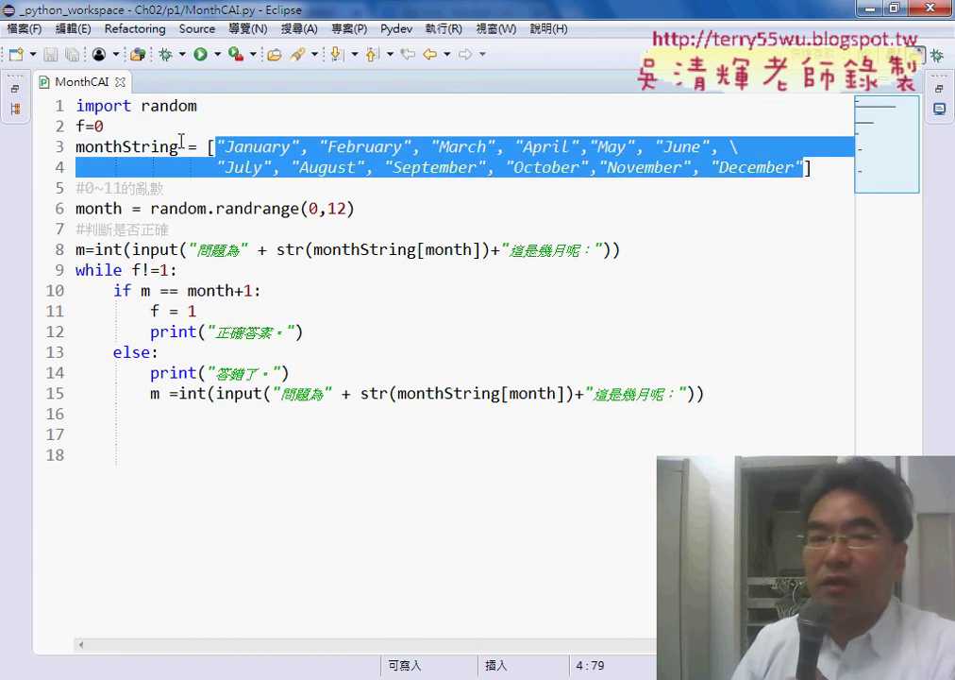
{"action": "mouse_move", "coordinate": [153, 144]}
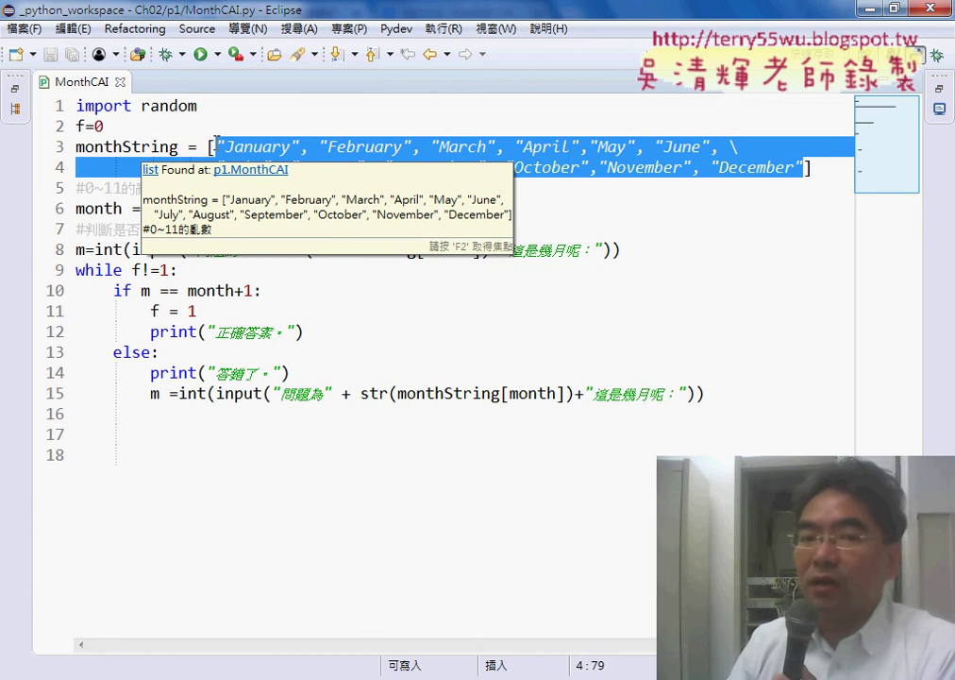
{"action": "left_click", "coordinate": [244, 146]}
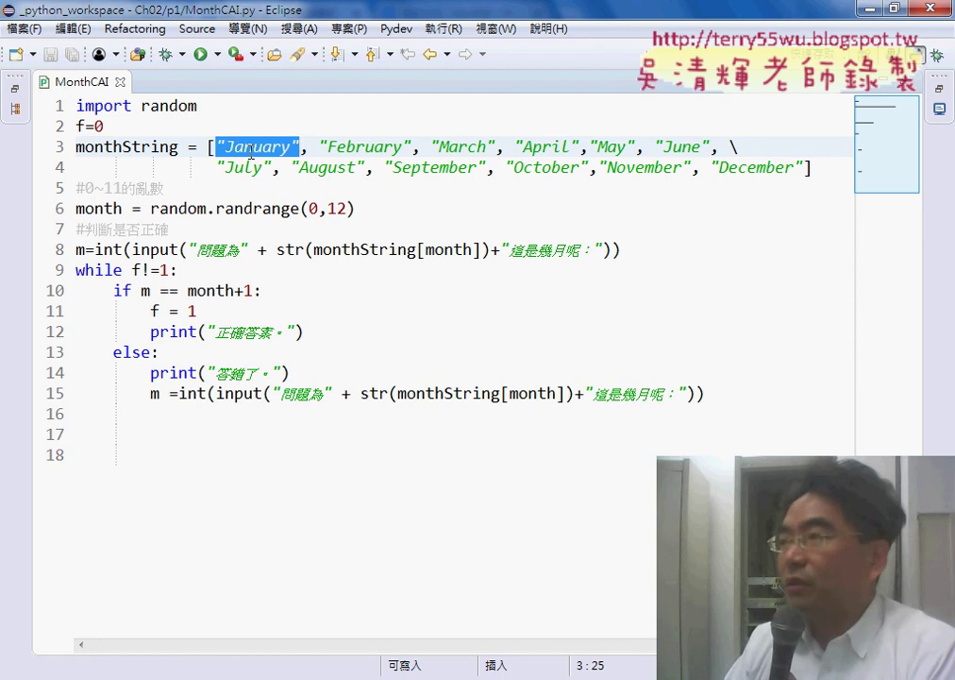
{"action": "left_click", "coordinate": [281, 147]}
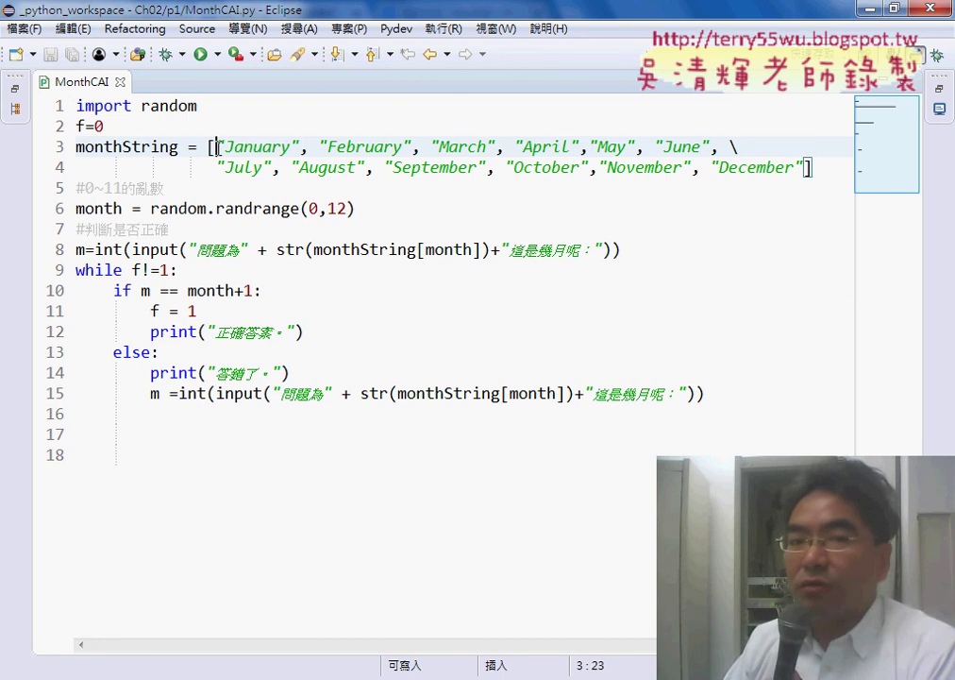
{"action": "left_click", "coordinate": [219, 147]}
{"action": "left_click", "coordinate": [300, 148]}
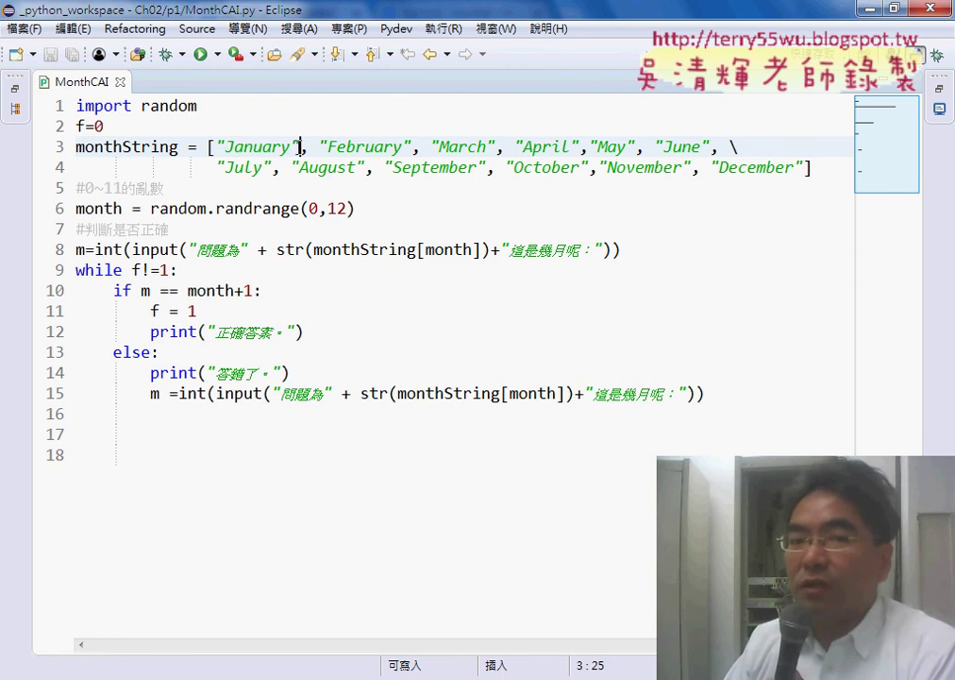
{"action": "left_click", "coordinate": [216, 148]}
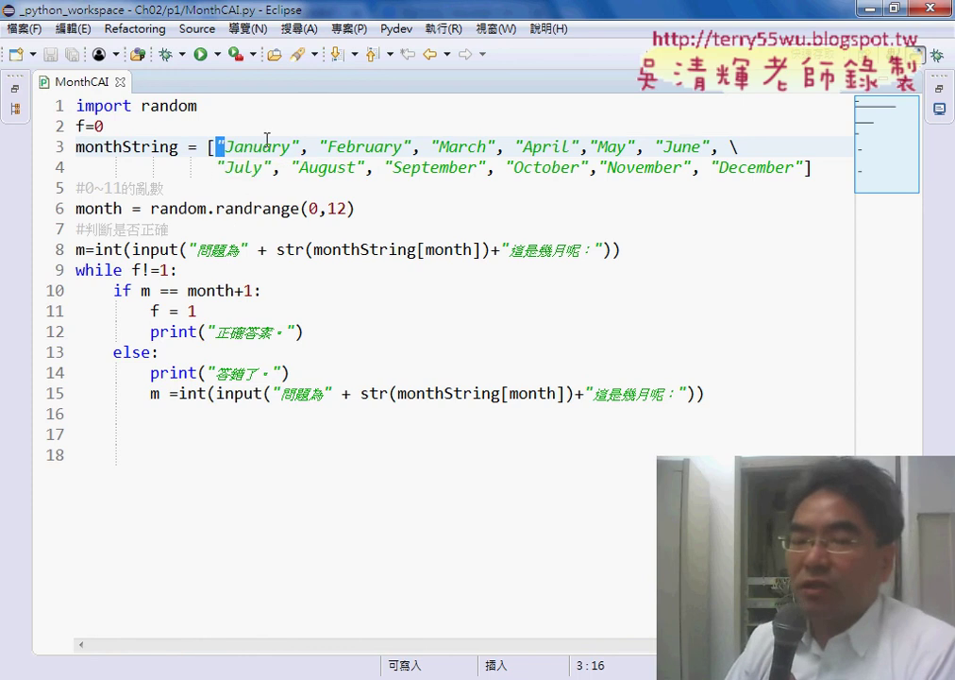
- Delete the backslash on line 3 and the gap before 'July', joining all twelve months onto one line
{"action": "double_click", "coordinate": [731, 146]}
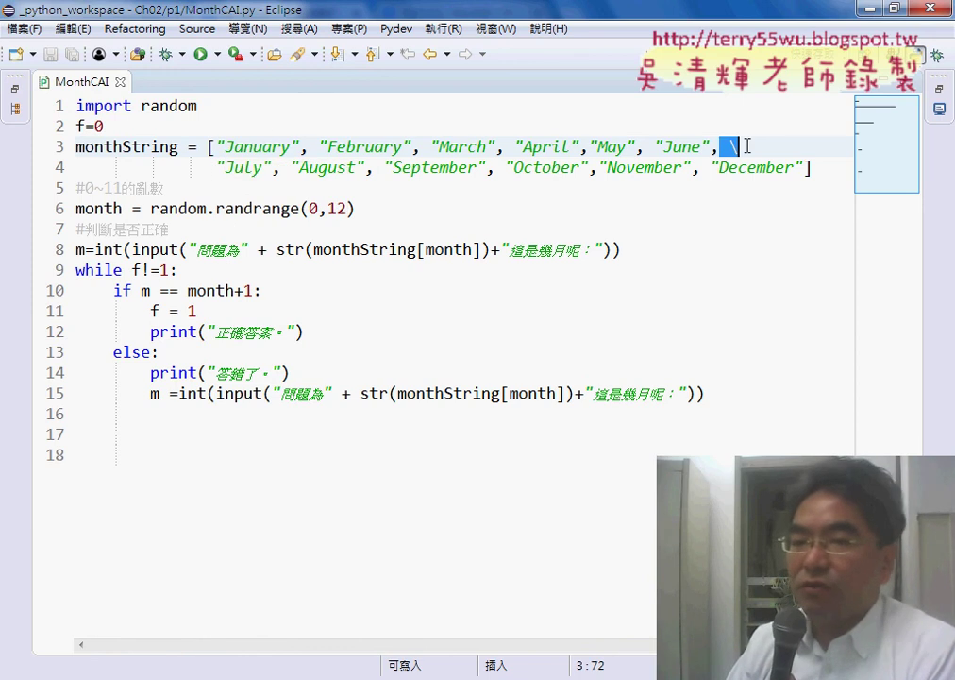
{"action": "key", "text": "BackSpace"}
{"action": "key", "text": "BackSpace"}
{"action": "key", "text": "Delete"}
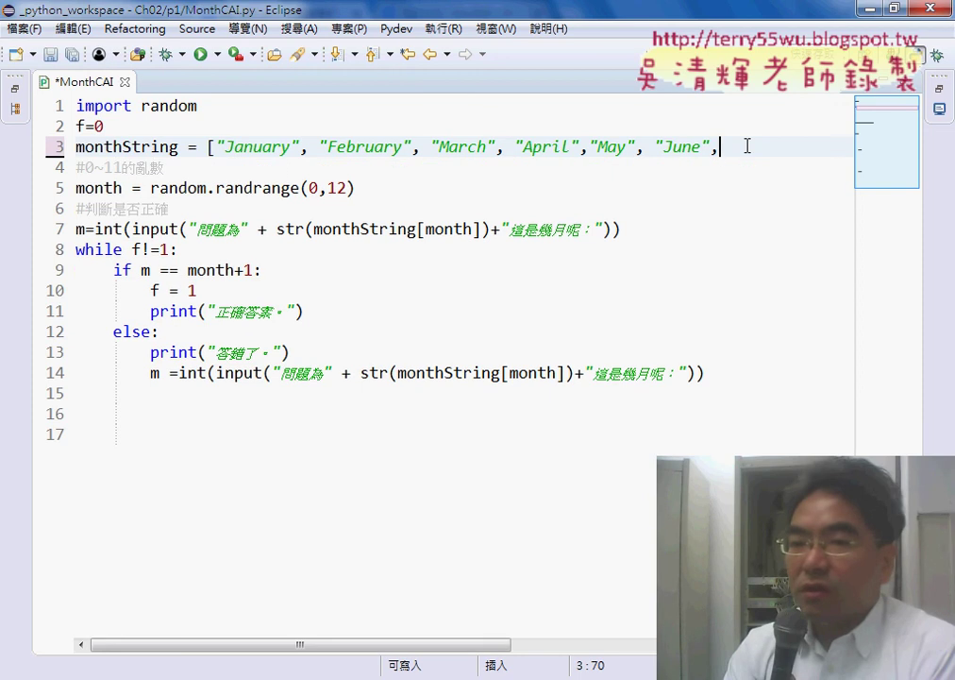
{"action": "key", "text": "Delete"}
{"action": "key", "text": "Delete"}
{"action": "key", "text": "Delete"}
{"action": "key", "text": "Delete"}
{"action": "key", "text": "Delete"}
{"action": "key", "text": "Delete"}
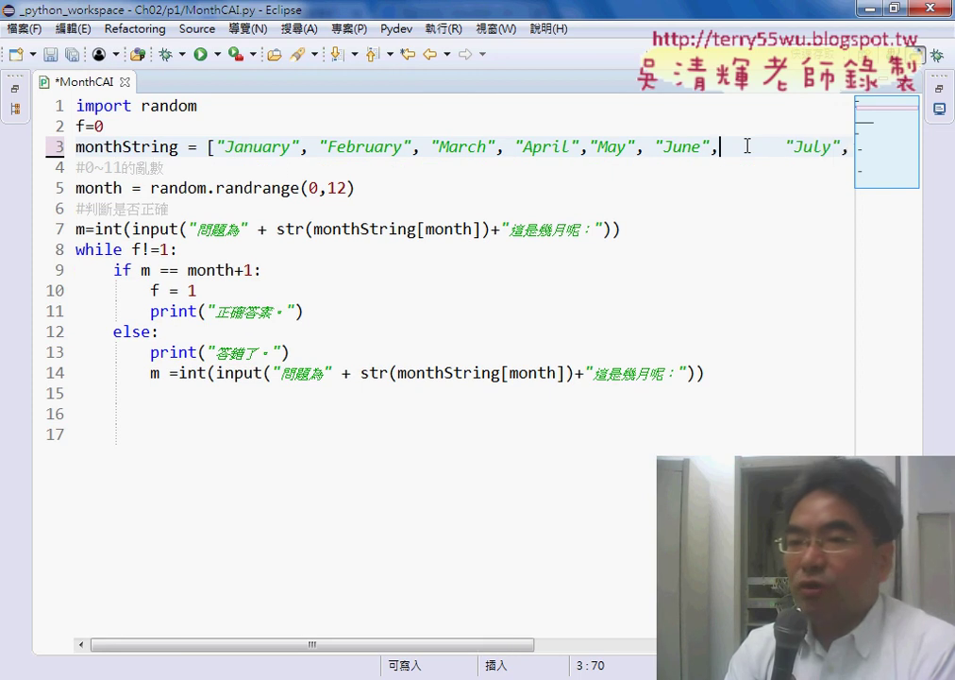
{"action": "key", "text": "Delete"}
{"action": "key", "text": "Delete"}
{"action": "key", "text": "Delete"}
{"action": "key", "text": "Delete"}
{"action": "key", "text": "Delete"}
{"action": "key", "text": "Delete"}
{"action": "key", "text": "Delete"}
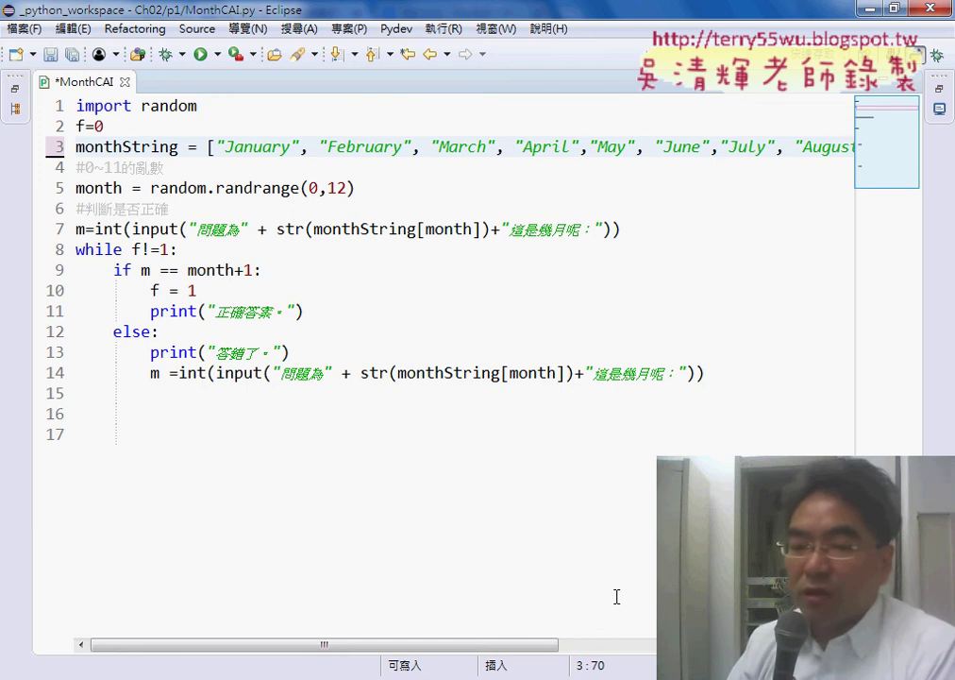
{"action": "mouse_move", "coordinate": [539, 643]}
{"action": "left_mouse_down"}
{"action": "mouse_move", "coordinate": [758, 646]}
{"action": "mouse_move", "coordinate": [460, 643]}
{"action": "left_mouse_up"}
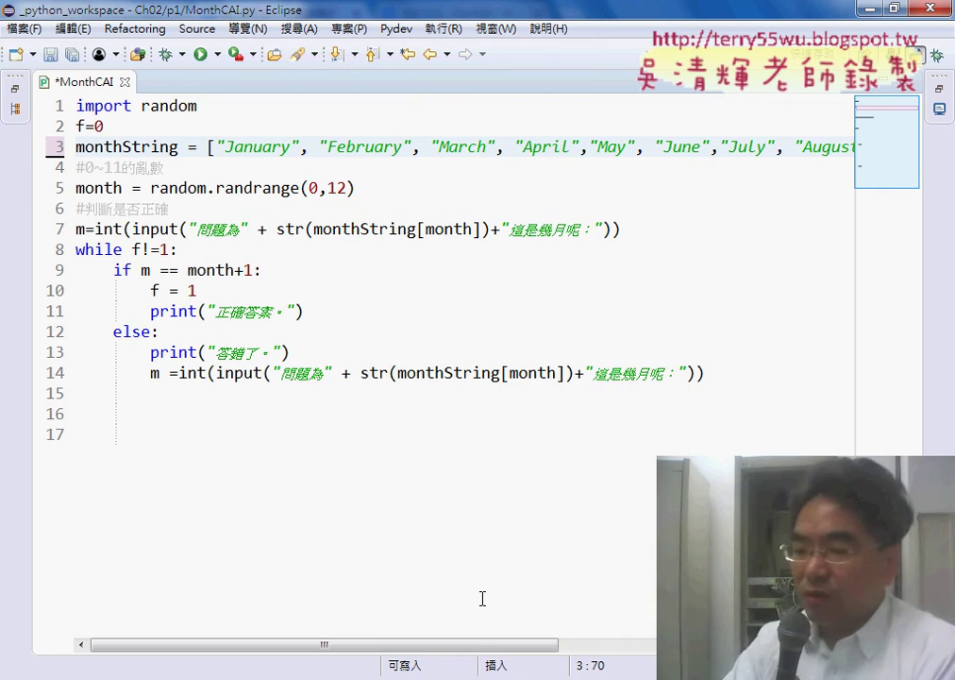
- Break the monthString list after 'June' so July through December wrap onto an indented line 4
{"action": "key", "text": "Return"}
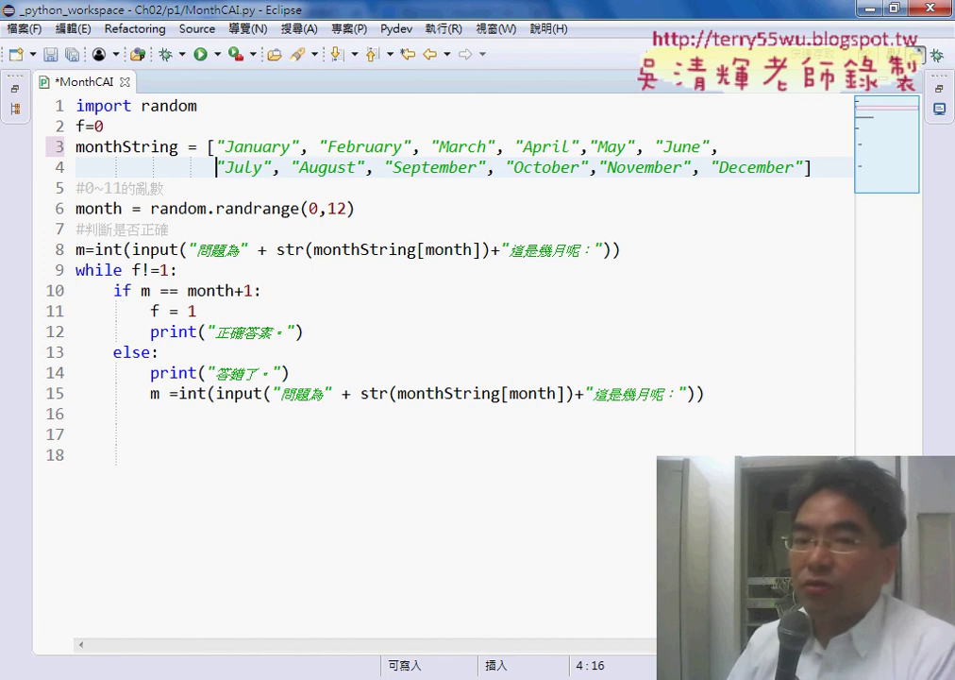
{"action": "left_click", "coordinate": [579, 320]}
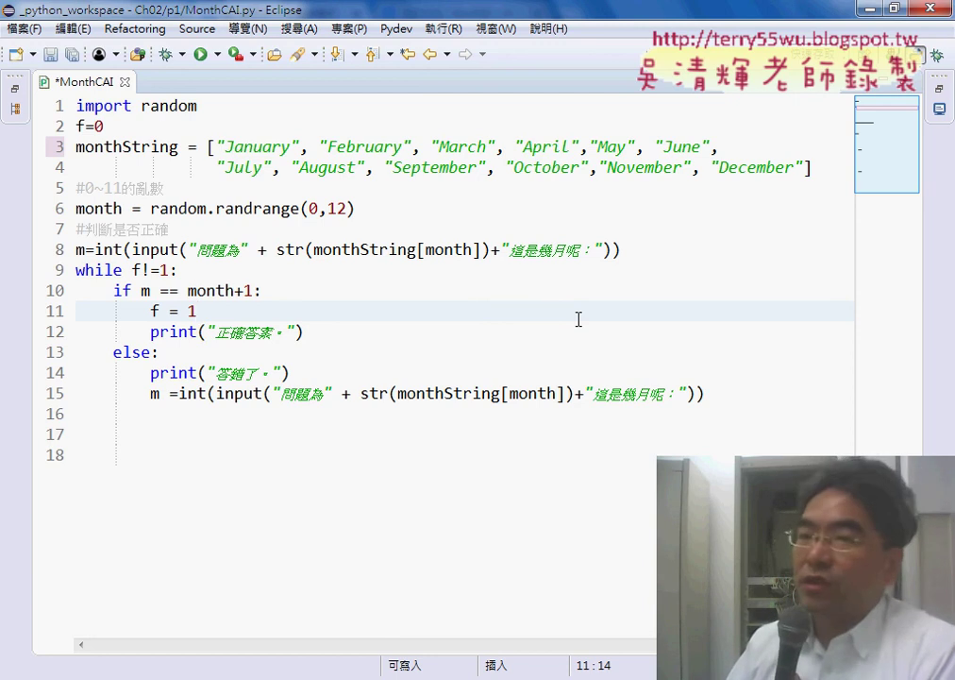
{"action": "left_click", "coordinate": [715, 148]}
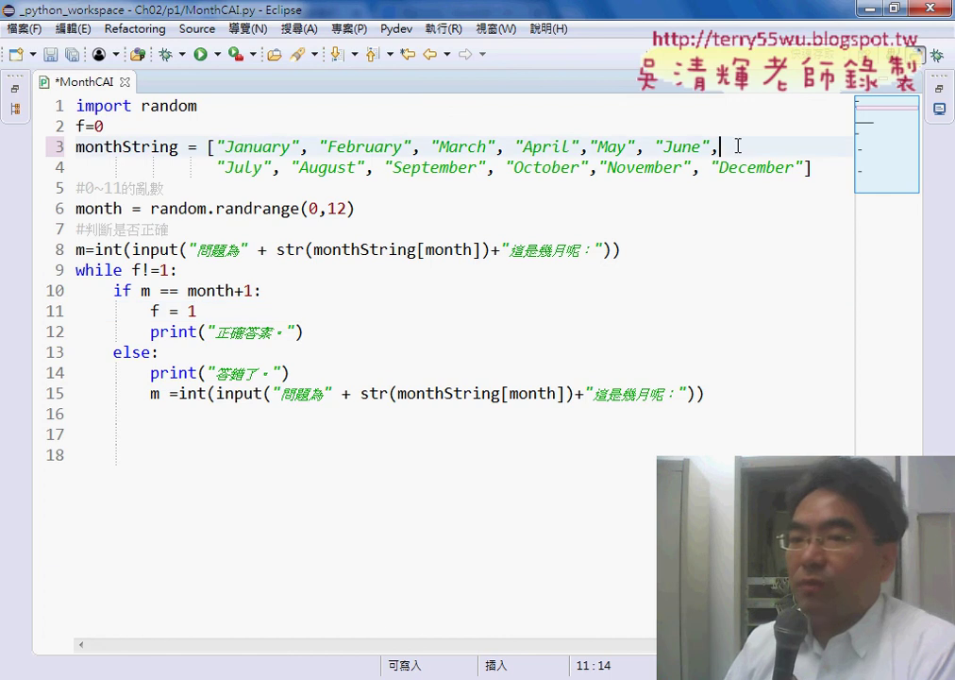
{"action": "left_click", "coordinate": [625, 171]}
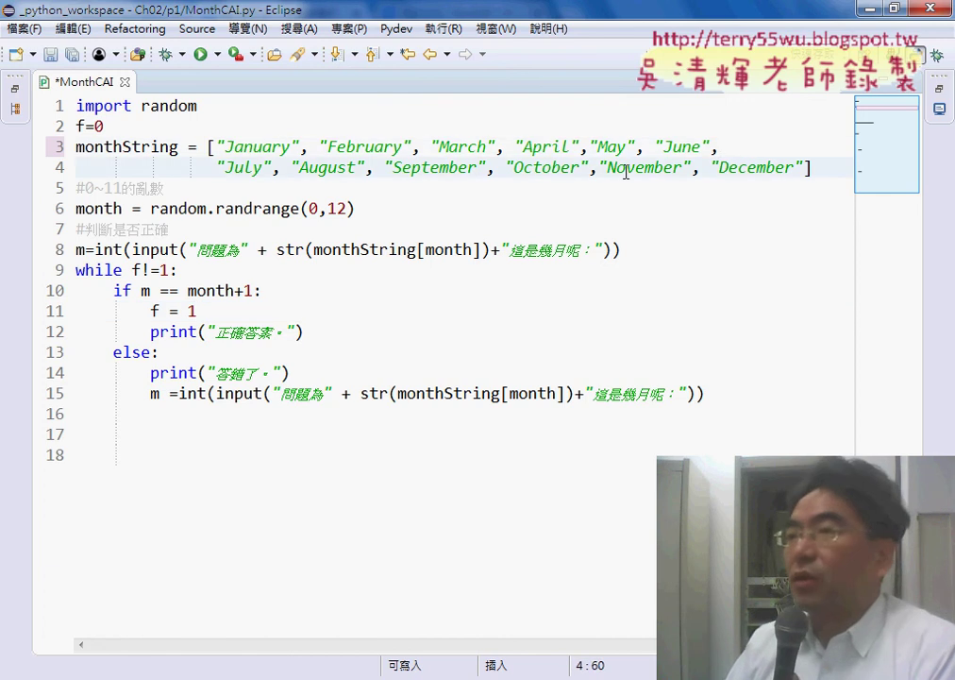